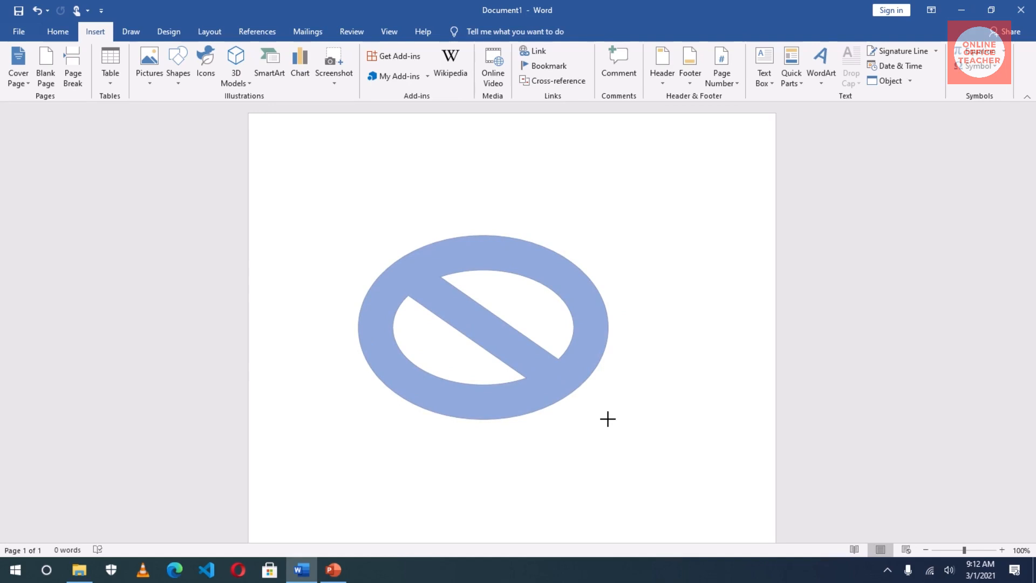
Draw a perfectly round "Not Allowed" symbol about 3.85" across and shift it slightly toward the page's centre.
{"action": "key", "text": "shift"}
{"action": "mouse_move", "coordinate": [607, 418]}
{"action": "left_mouse_down"}
{"action": "mouse_move", "coordinate": [628, 467]}
{"action": "mouse_move", "coordinate": [652, 488]}
{"action": "mouse_move", "coordinate": [582, 432]}
{"action": "mouse_move", "coordinate": [617, 472]}
{"action": "mouse_move", "coordinate": [634, 483]}
{"action": "mouse_move", "coordinate": [568, 414]}
{"action": "mouse_move", "coordinate": [597, 453]}
{"action": "left_mouse_up"}
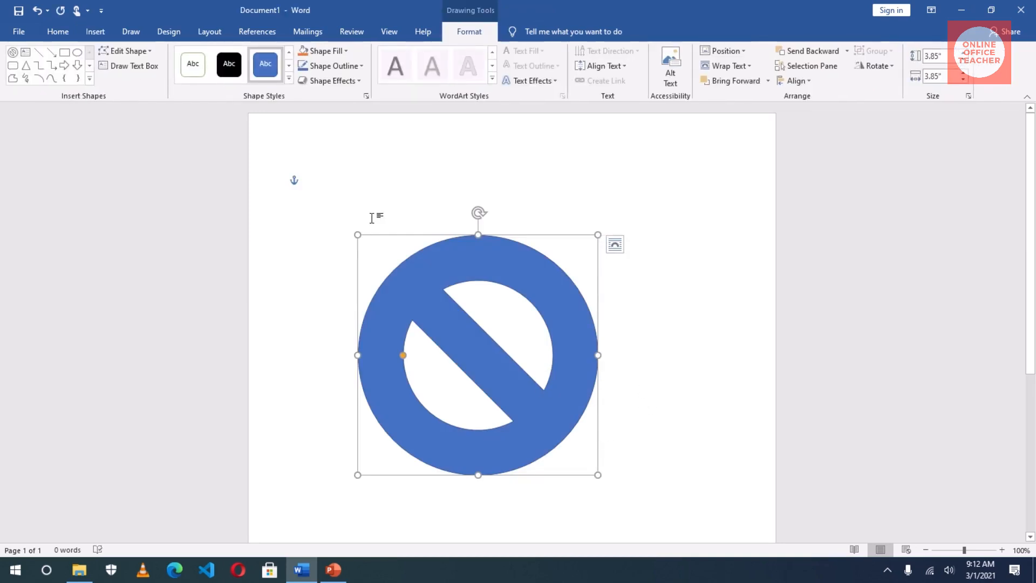
{"action": "left_click_drag", "start_coordinate": [439, 307], "coordinate": [464, 316]}
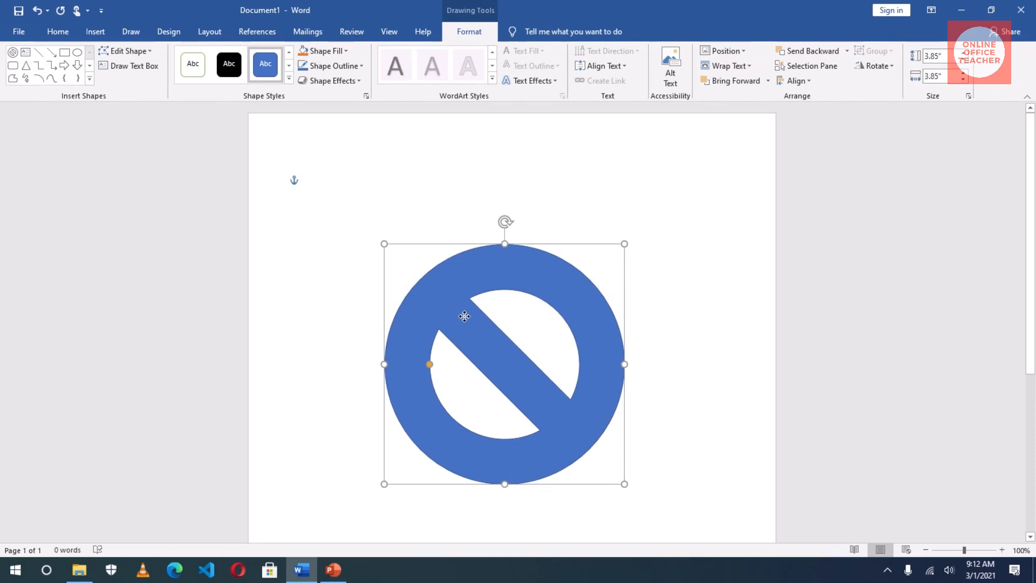
Give the prohibition symbol a white fill and a black outline 1½ pt thick.
{"action": "left_click", "coordinate": [335, 51]}
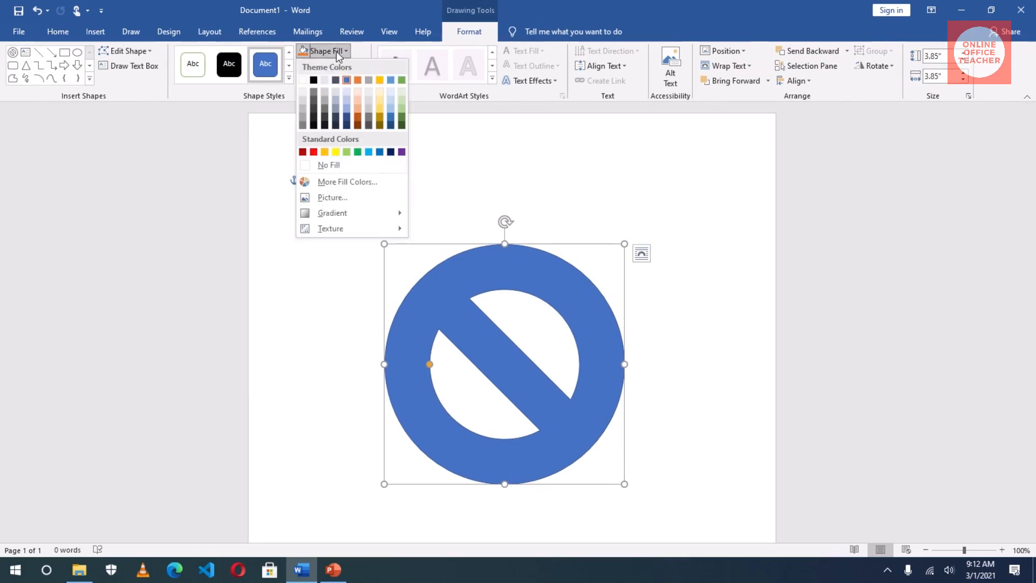
{"action": "left_click", "coordinate": [303, 80]}
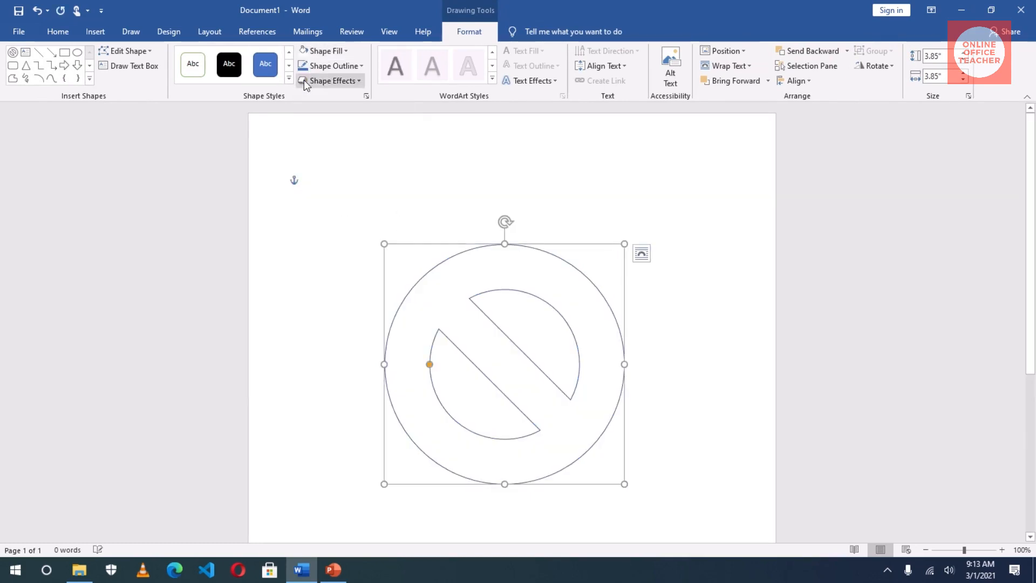
{"action": "left_click", "coordinate": [326, 66]}
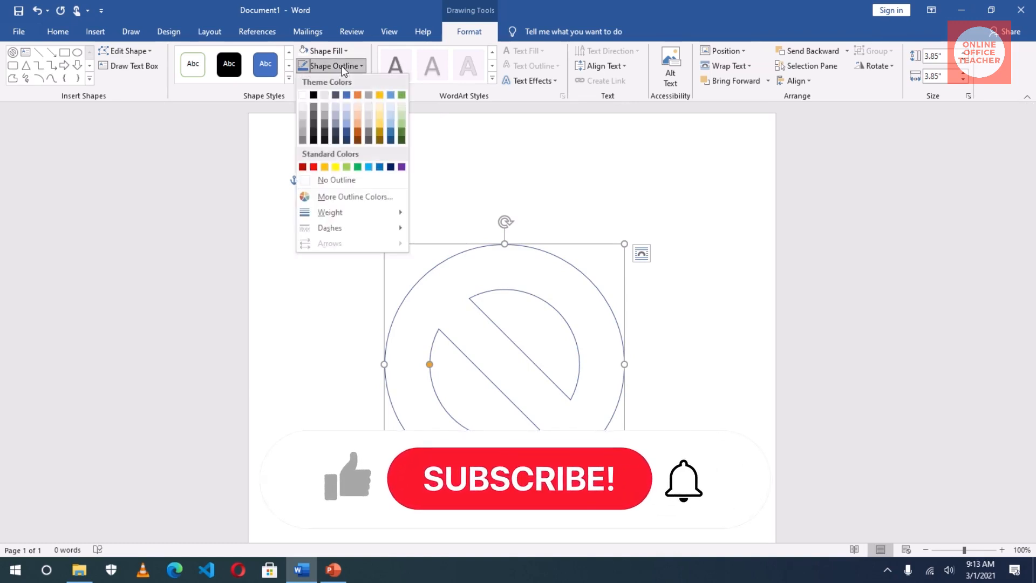
{"action": "left_click", "coordinate": [313, 95]}
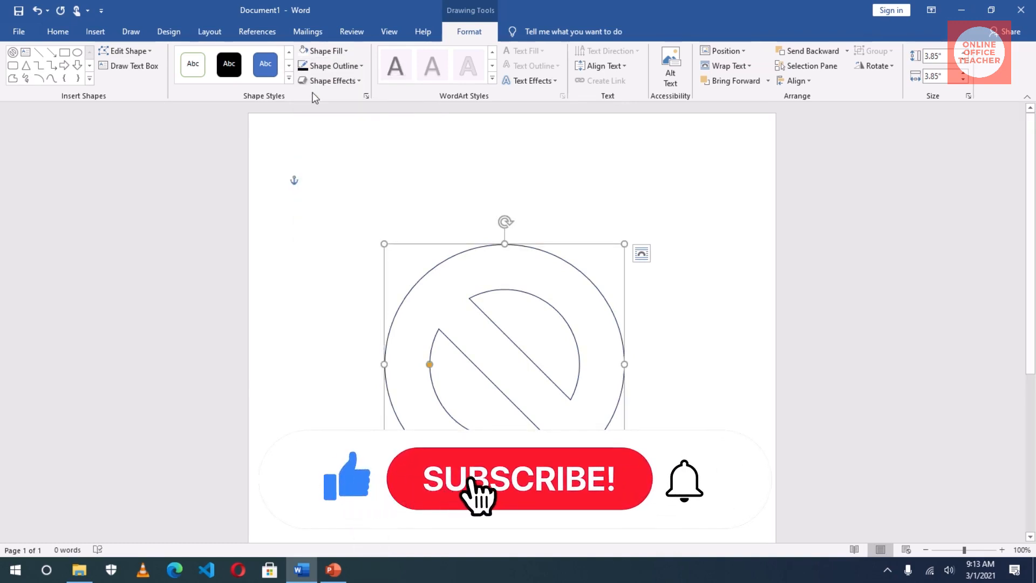
{"action": "left_click", "coordinate": [340, 68]}
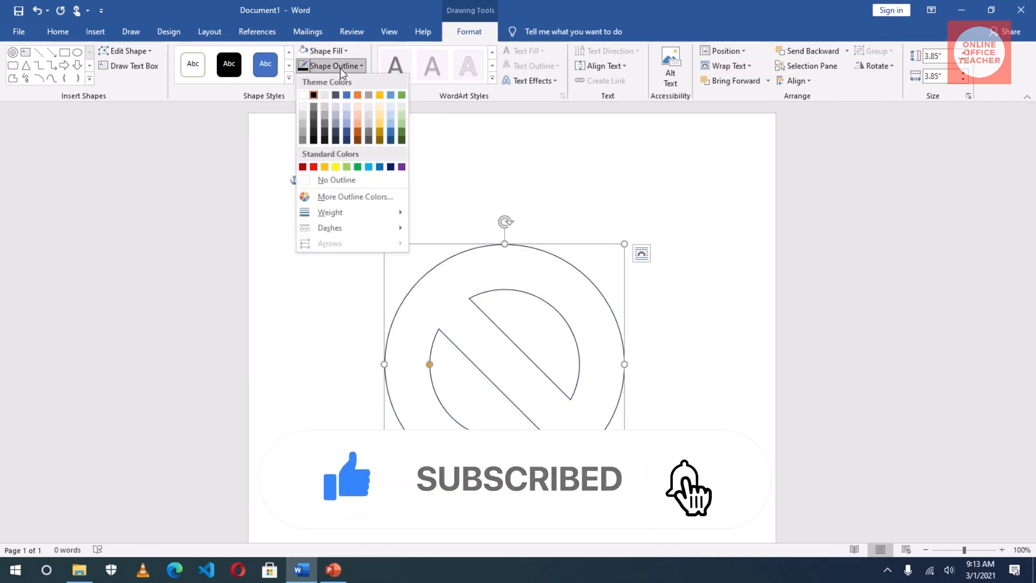
{"action": "mouse_move", "coordinate": [343, 215]}
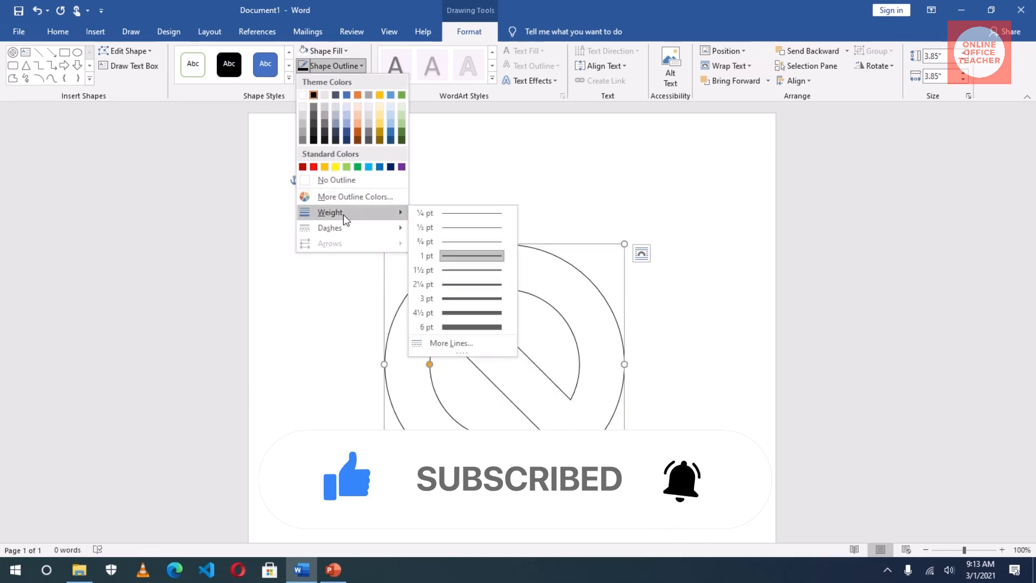
{"action": "left_click", "coordinate": [452, 272]}
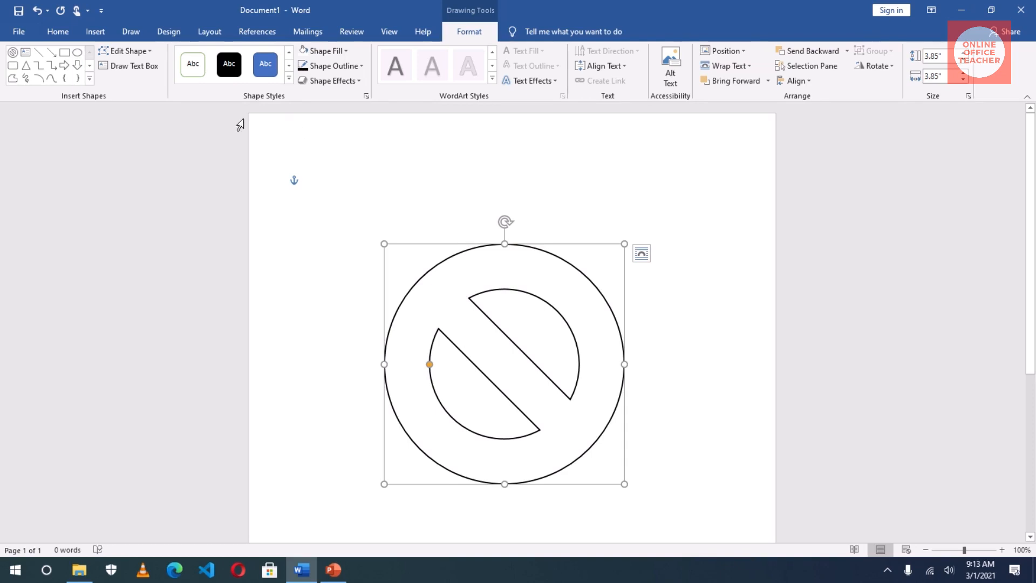
Insert WordArt in the first plain black style with the text "G".
{"action": "left_click", "coordinate": [86, 32]}
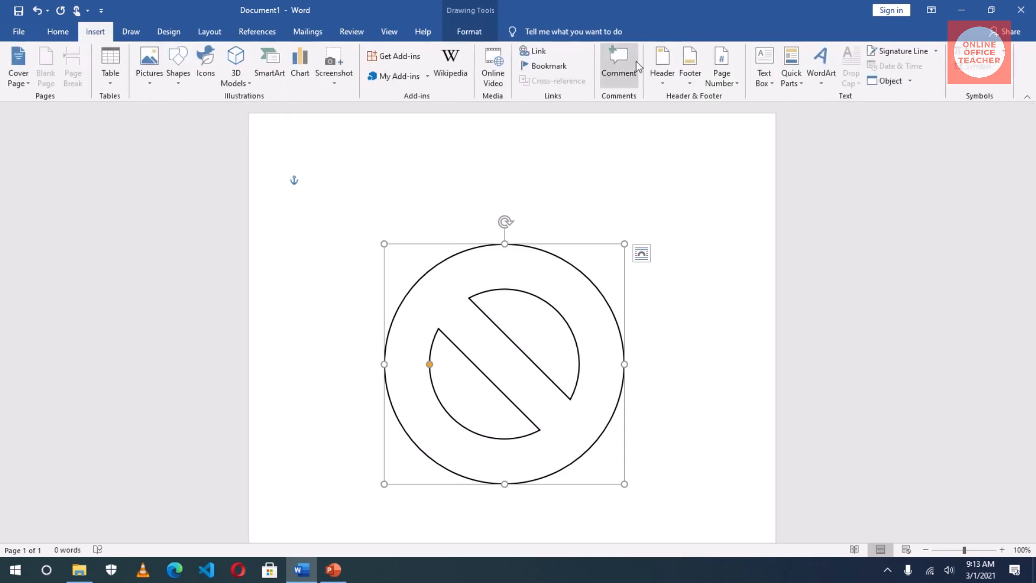
{"action": "left_click", "coordinate": [818, 75]}
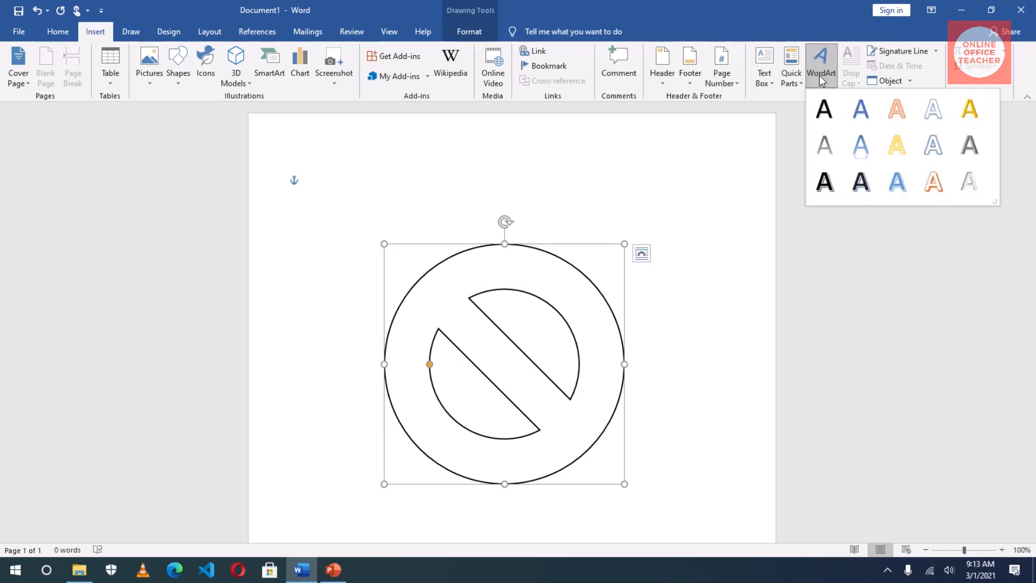
{"action": "left_click", "coordinate": [823, 105]}
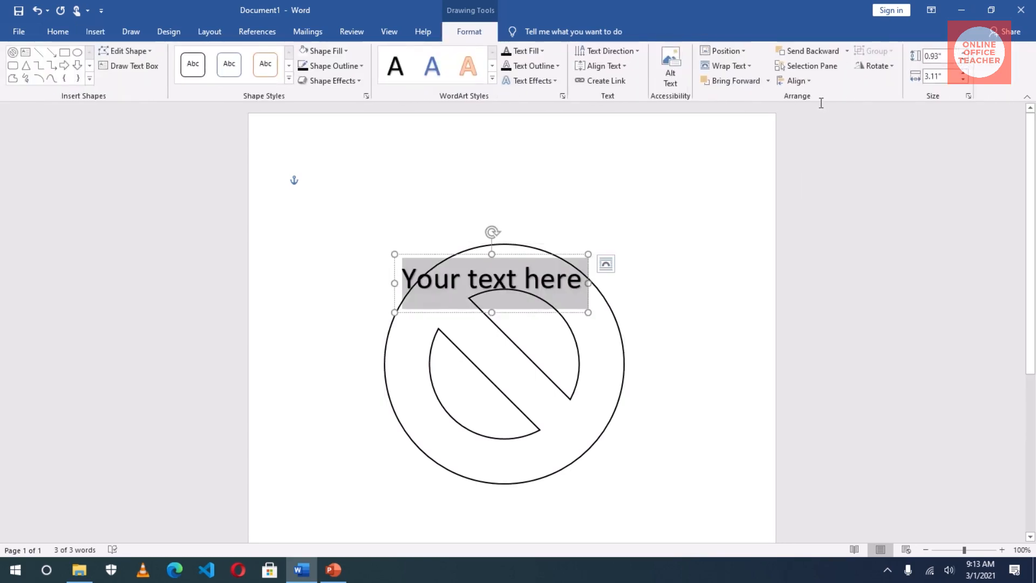
{"action": "type", "text": "G"}
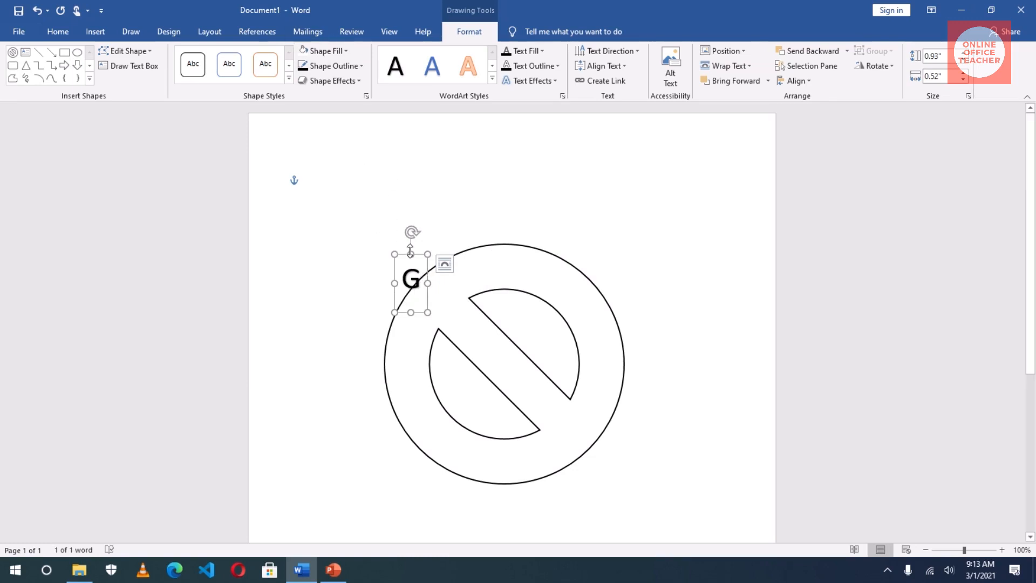
Enlarge the WordArt letter G to font size 210.
{"action": "double_click", "coordinate": [418, 282]}
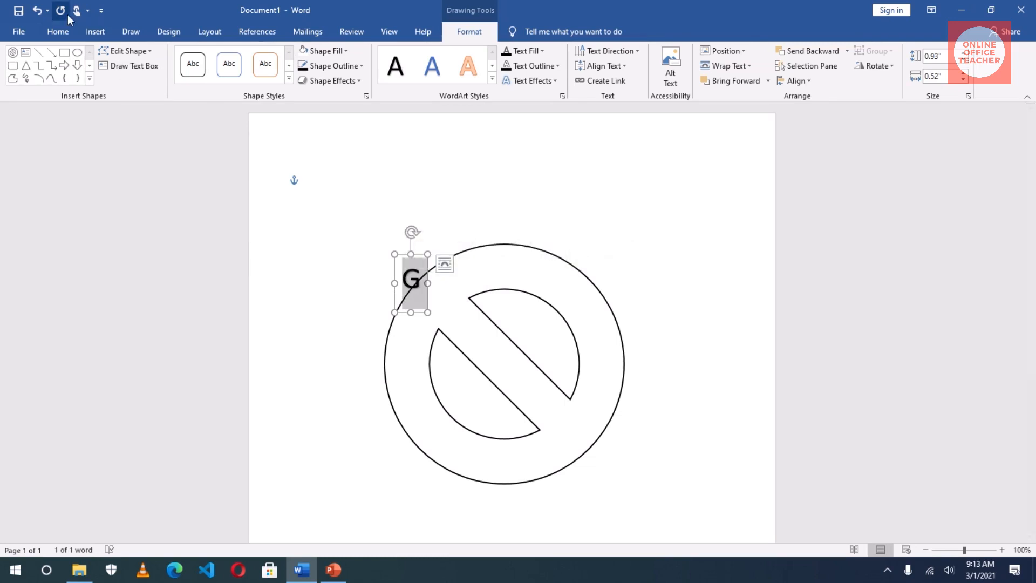
{"action": "left_click", "coordinate": [58, 31]}
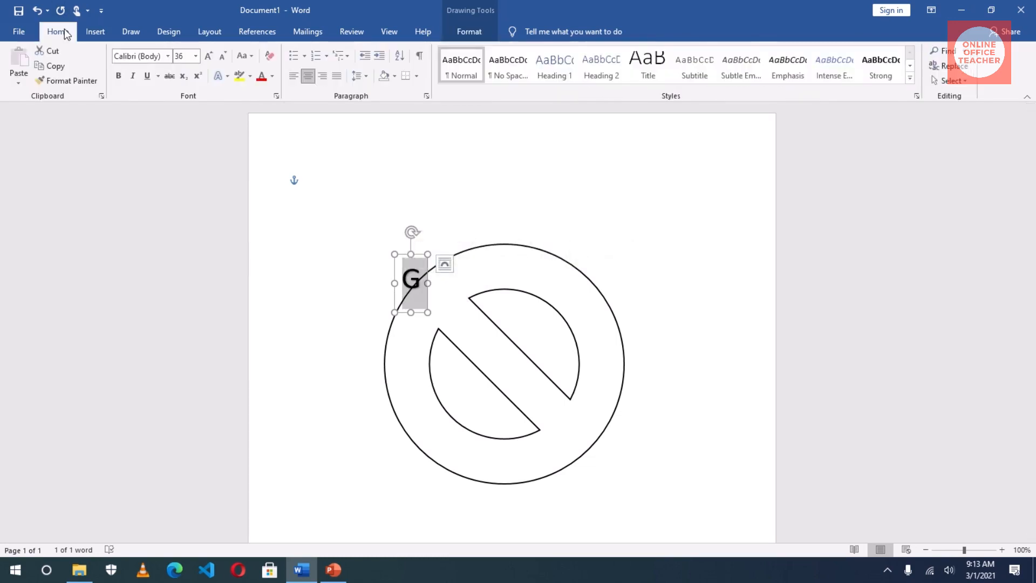
{"action": "left_click", "coordinate": [208, 57]}
{"action": "left_click", "coordinate": [209, 57]}
{"action": "left_click", "coordinate": [208, 57]}
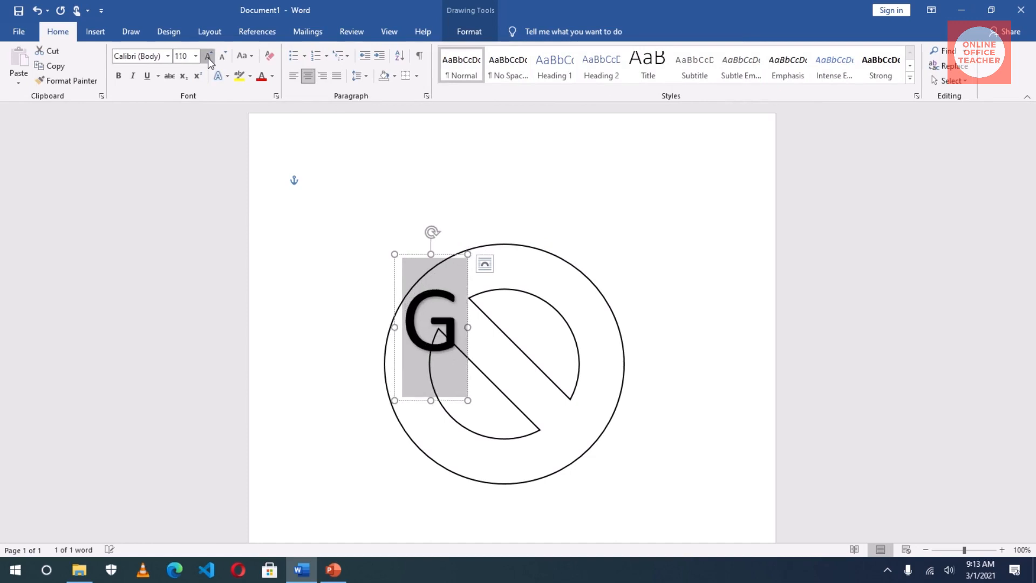
{"action": "left_click", "coordinate": [209, 58]}
{"action": "left_click", "coordinate": [208, 57]}
{"action": "left_click", "coordinate": [209, 57]}
{"action": "left_click", "coordinate": [208, 57]}
{"action": "left_click", "coordinate": [208, 57]}
{"action": "left_click", "coordinate": [208, 57]}
{"action": "left_click", "coordinate": [208, 57]}
{"action": "left_click", "coordinate": [209, 57]}
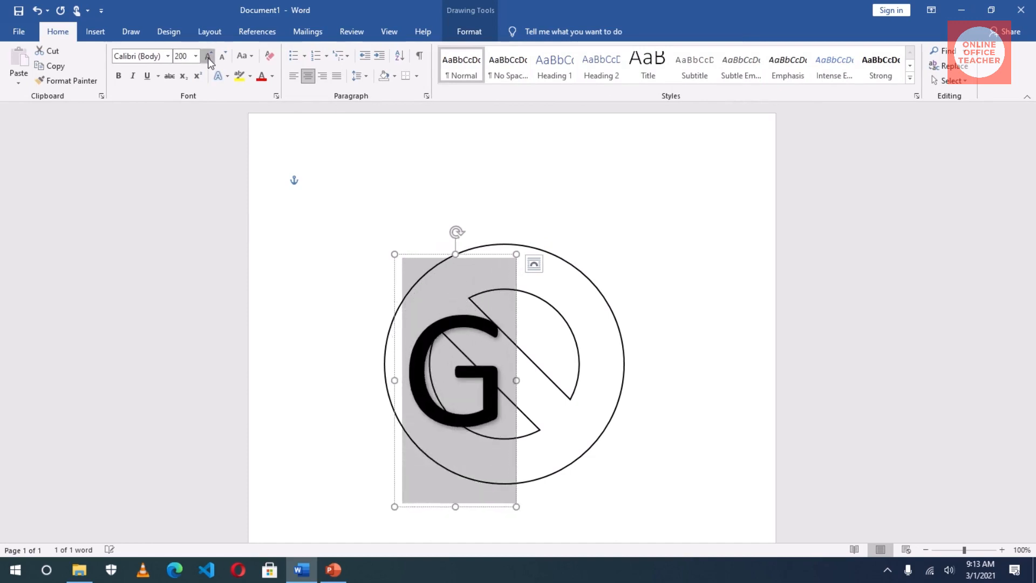
{"action": "left_click", "coordinate": [208, 57]}
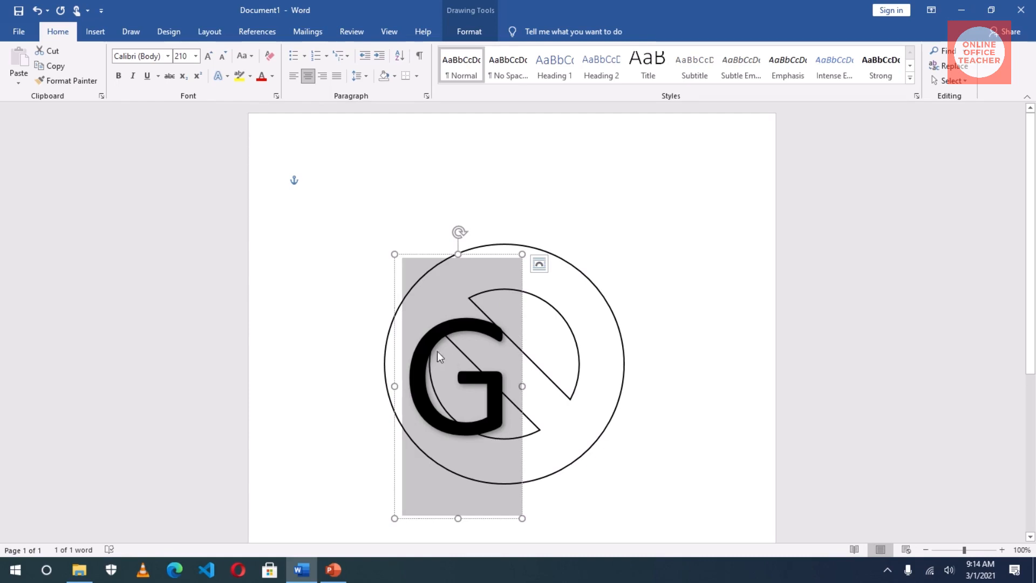
Change the font of the WordArt letter G to Georgia.
{"action": "left_click", "coordinate": [152, 59]}
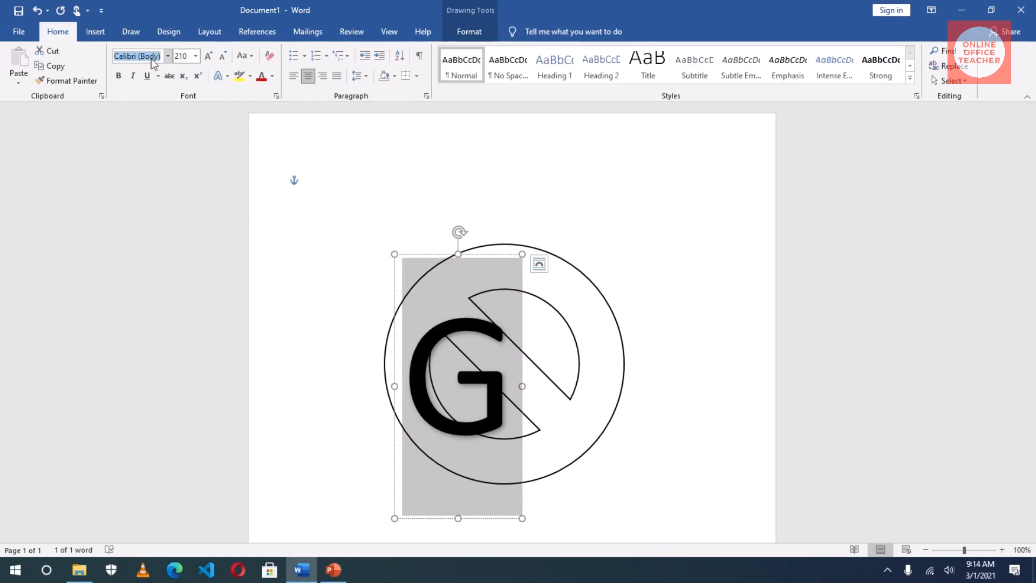
{"action": "left_click", "coordinate": [168, 57]}
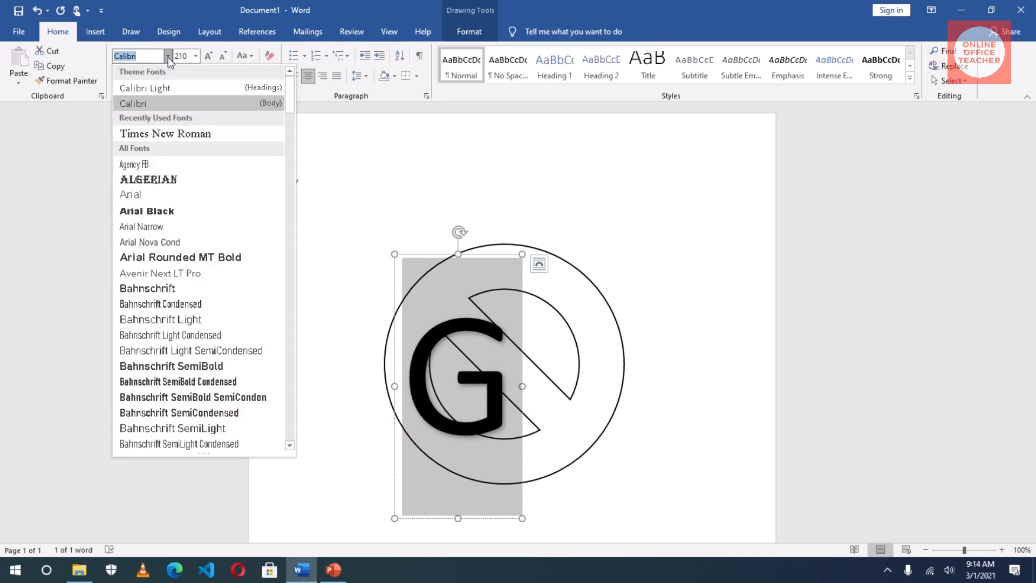
{"action": "type", "text": "Georgia"}
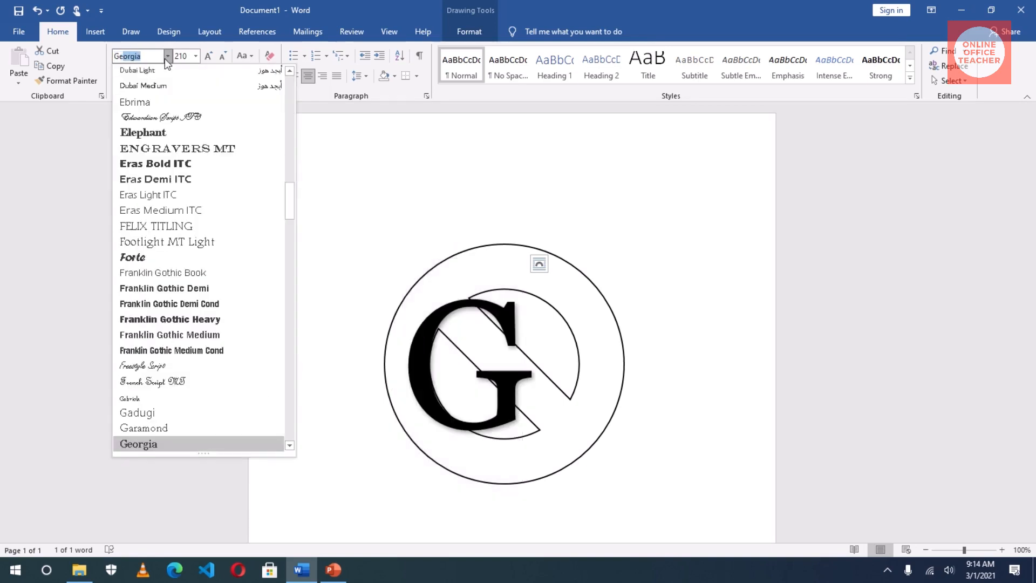
{"action": "left_click", "coordinate": [157, 445]}
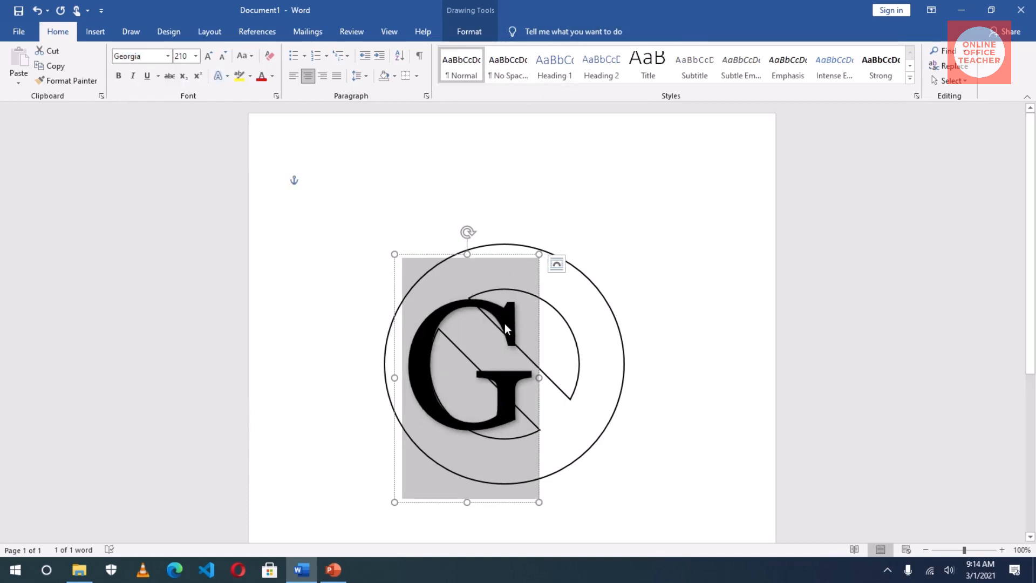
Move the letter G so it sits centred inside the symbol's inner circle, and deselect it.
{"action": "left_click", "coordinate": [539, 313]}
{"action": "left_click_drag", "start_coordinate": [539, 314], "coordinate": [571, 313]}
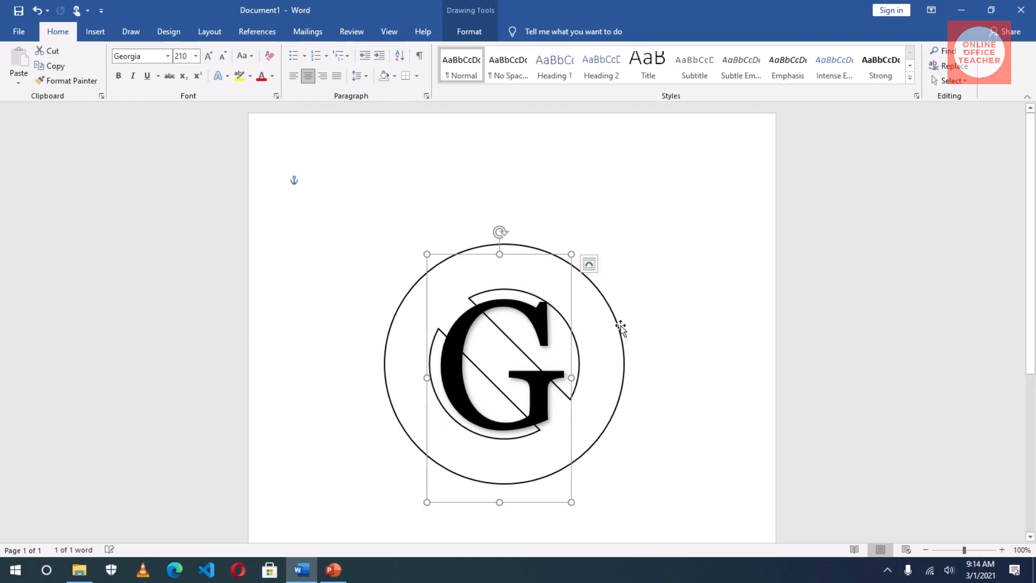
{"action": "left_click", "coordinate": [678, 315]}
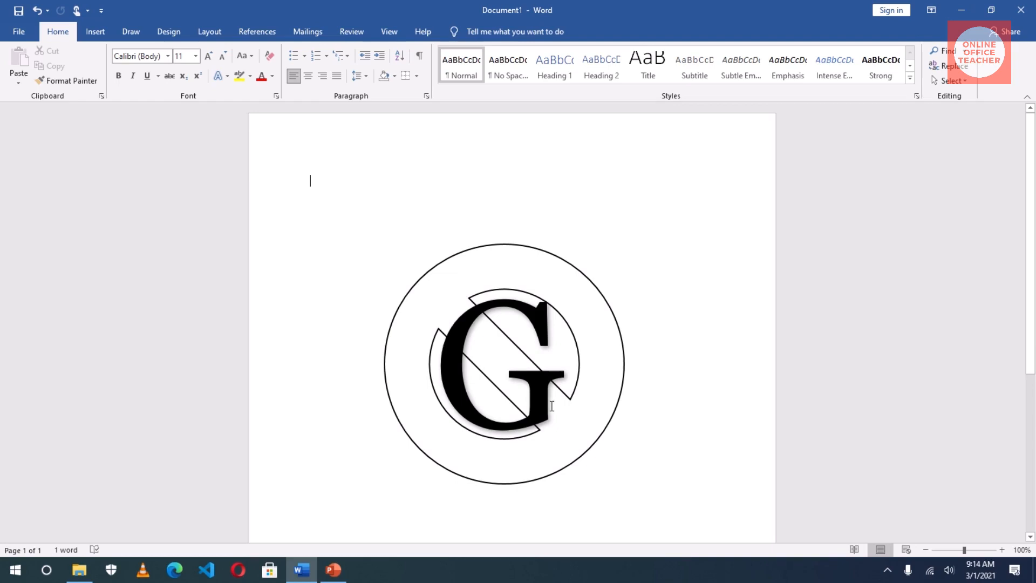
Draw a rectangle about 1.3" by 0.64" over the upper part of the G and rotate it parallel to the diagonal band.
{"action": "left_click", "coordinate": [96, 31]}
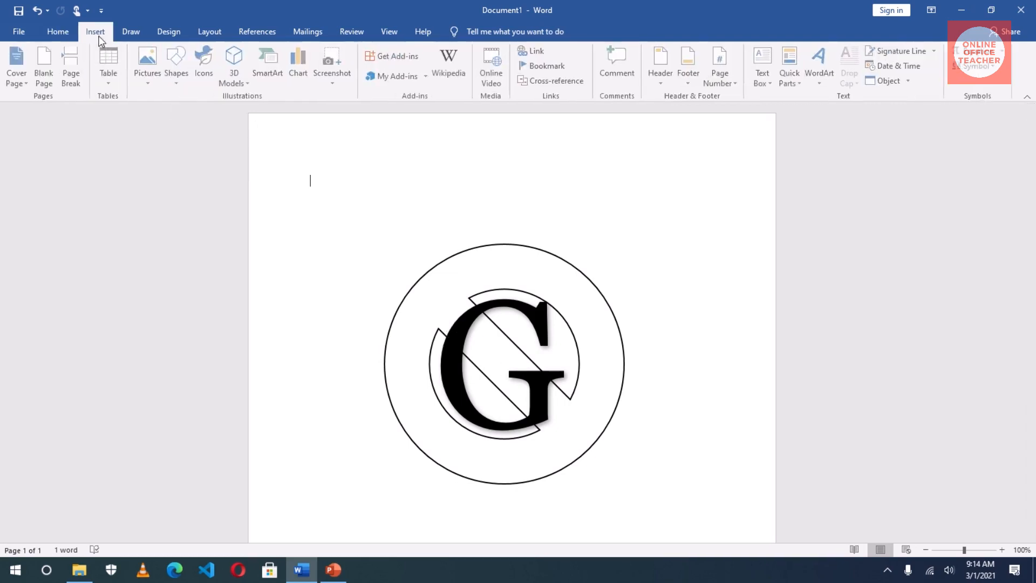
{"action": "left_click", "coordinate": [179, 76]}
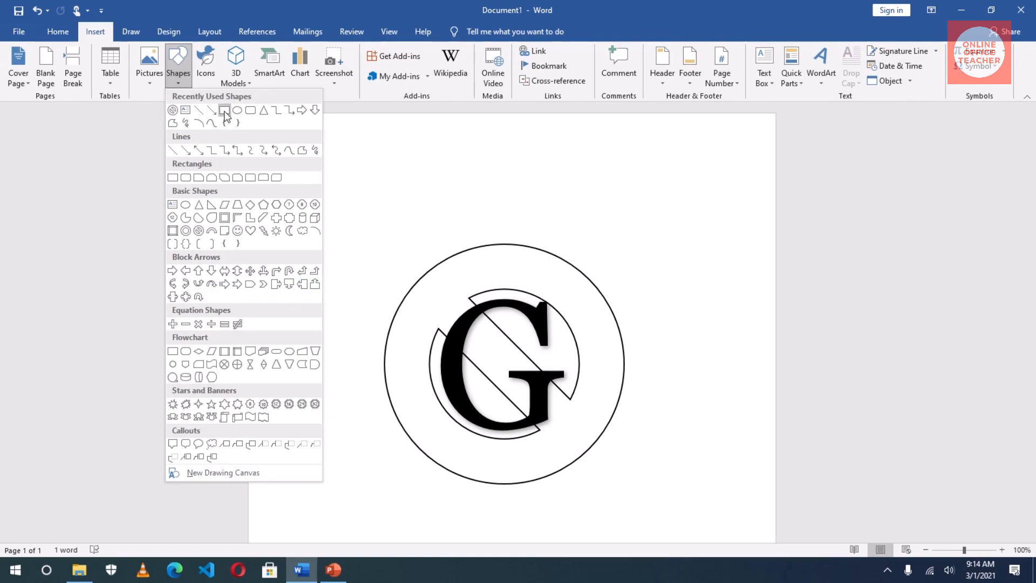
{"action": "left_click", "coordinate": [224, 112]}
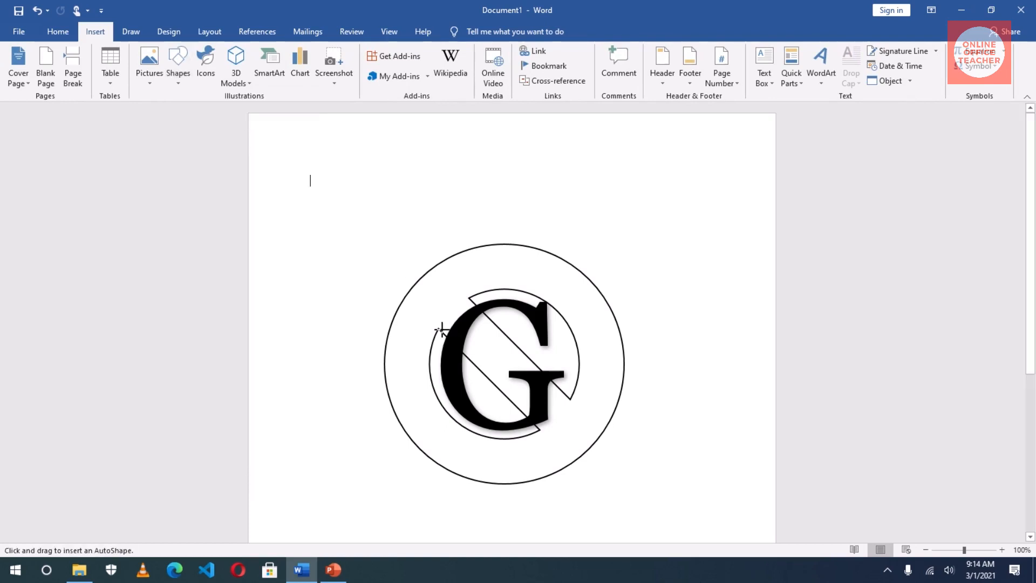
{"action": "left_click_drag", "start_coordinate": [435, 323], "coordinate": [516, 363]}
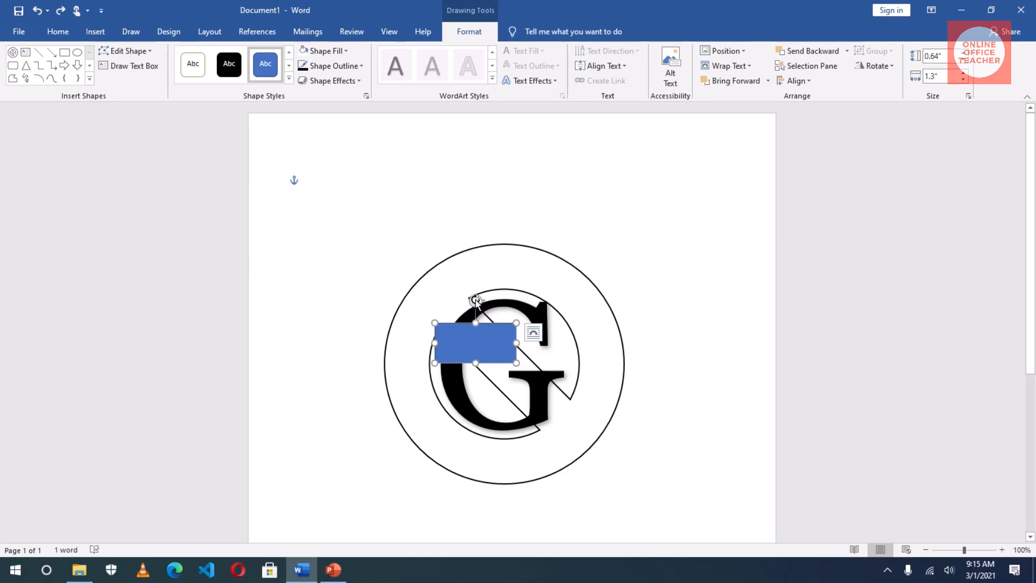
{"action": "left_click_drag", "start_coordinate": [475, 300], "coordinate": [501, 319]}
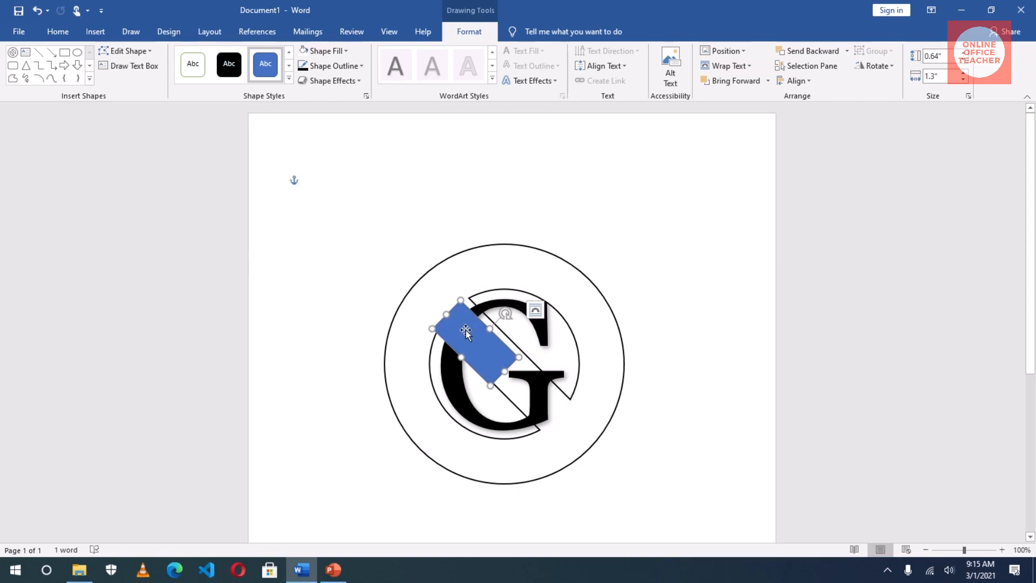
Give the rotated rectangle a white fill and no outline.
{"action": "left_click", "coordinate": [324, 50]}
{"action": "left_click", "coordinate": [306, 165]}
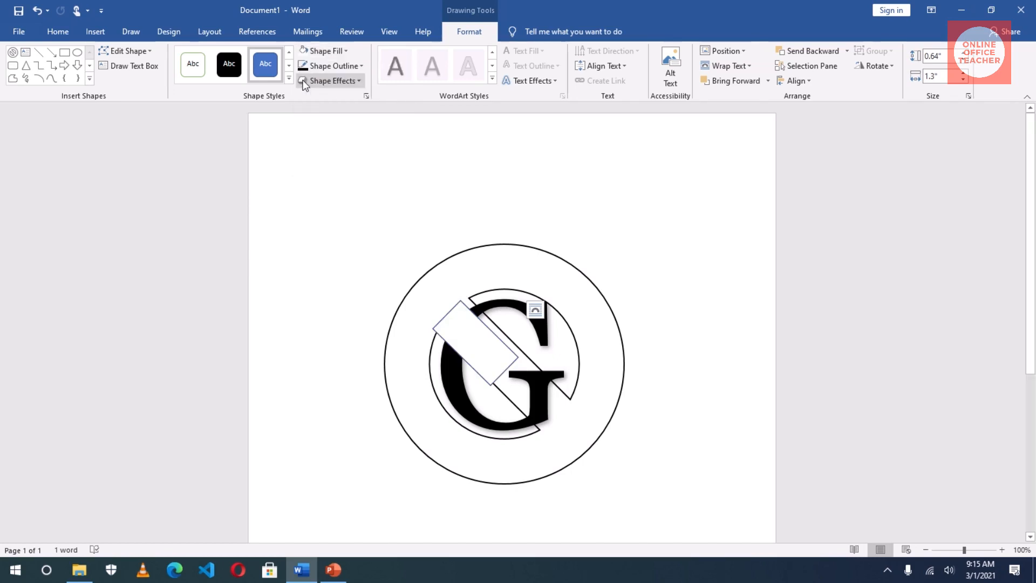
{"action": "left_click", "coordinate": [339, 67]}
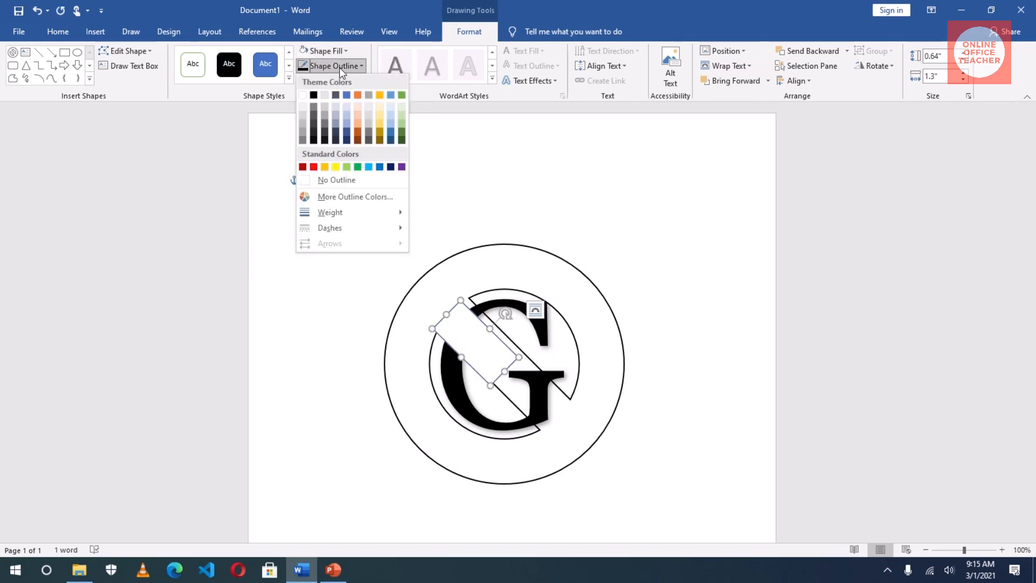
{"action": "left_click", "coordinate": [332, 181]}
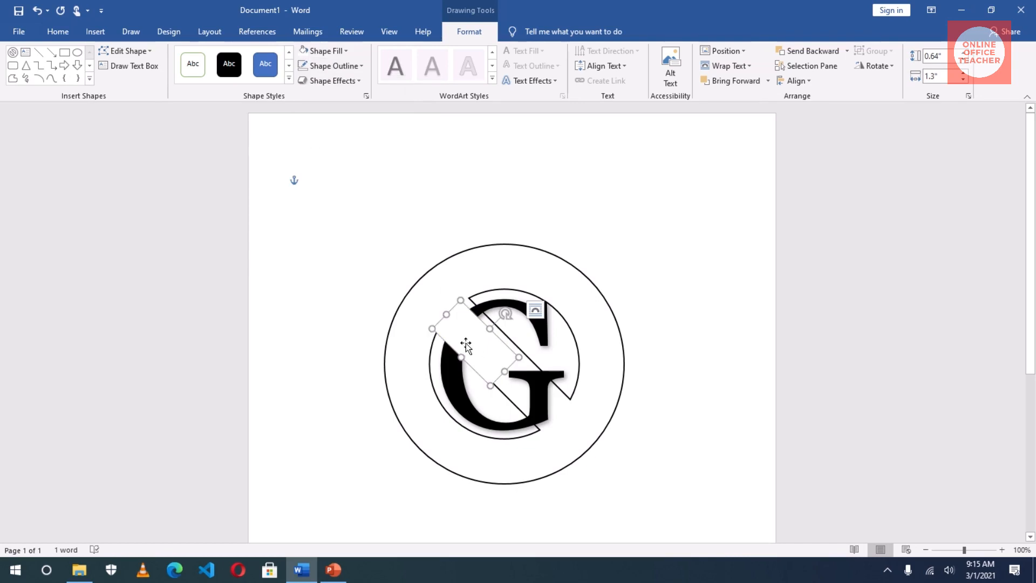
Fit the white rectangle between the band's diagonal lines, widening it to about 0.68" to mask the G's upper stroke, and deselect it.
{"action": "left_click_drag", "start_coordinate": [470, 340], "coordinate": [470, 336]}
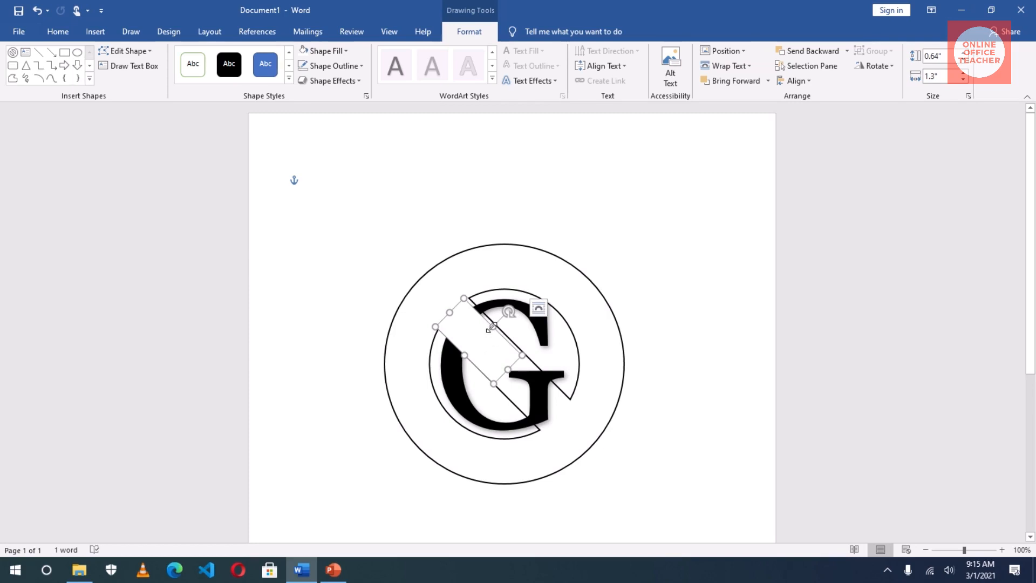
{"action": "left_click_drag", "start_coordinate": [489, 328], "coordinate": [492, 322]}
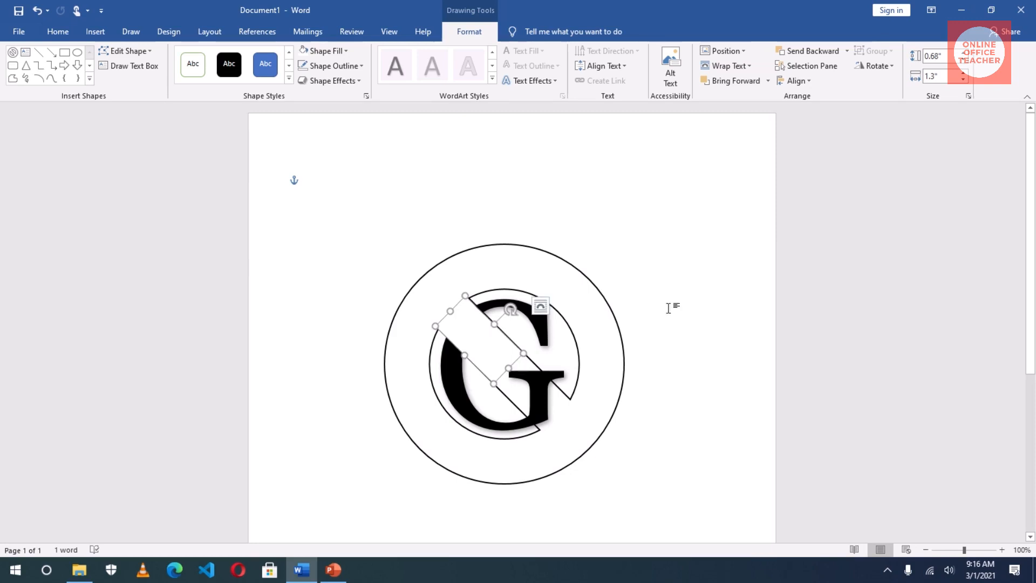
{"action": "left_click", "coordinate": [686, 308]}
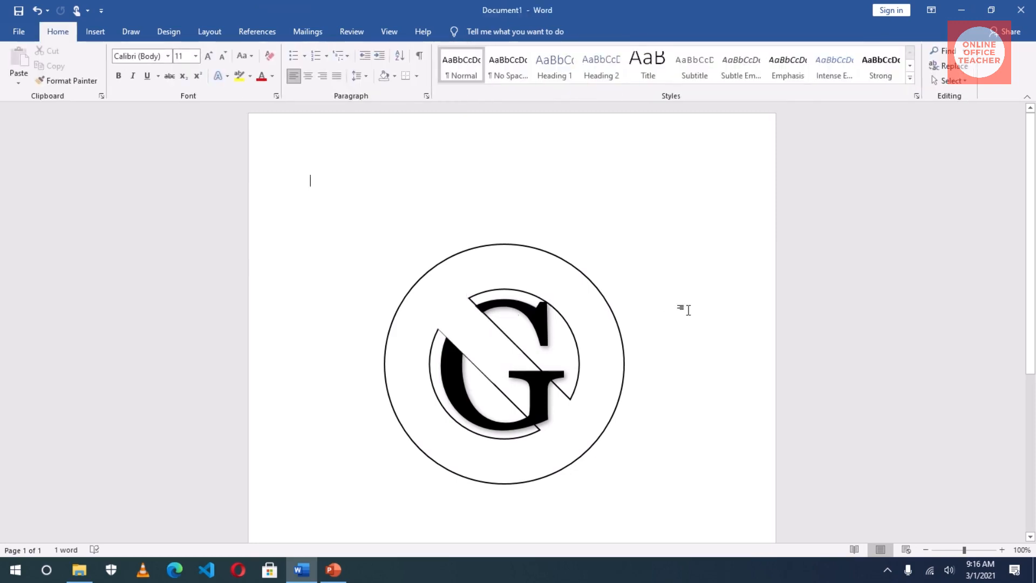
Narrow the white rectangle to about 0.66" so it clears the band's lower diagonal line, fine-tune its rotation, and deselect it.
{"action": "left_click", "coordinate": [479, 344]}
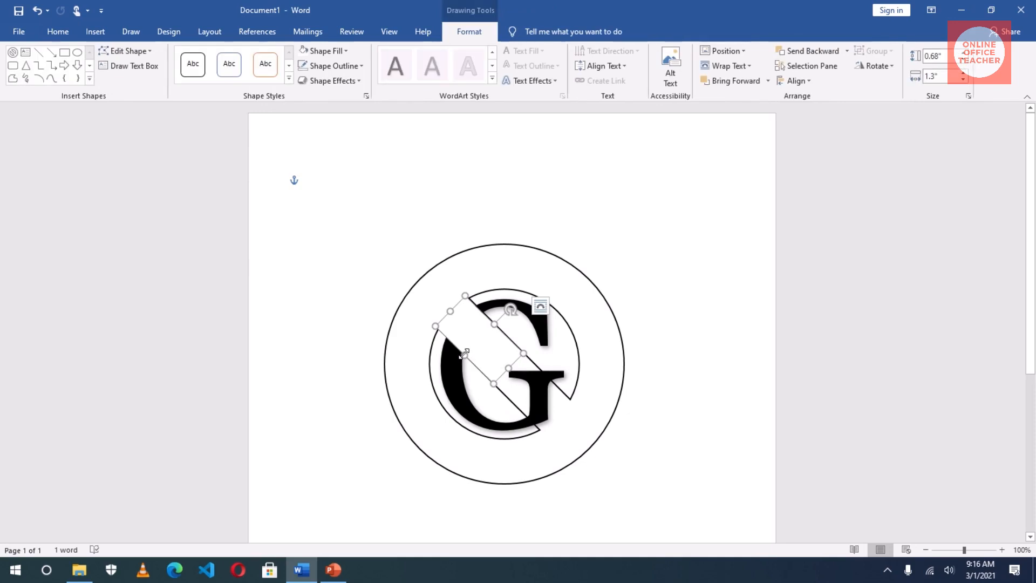
{"action": "left_click_drag", "start_coordinate": [463, 354], "coordinate": [459, 350]}
{"action": "left_click", "coordinate": [658, 349]}
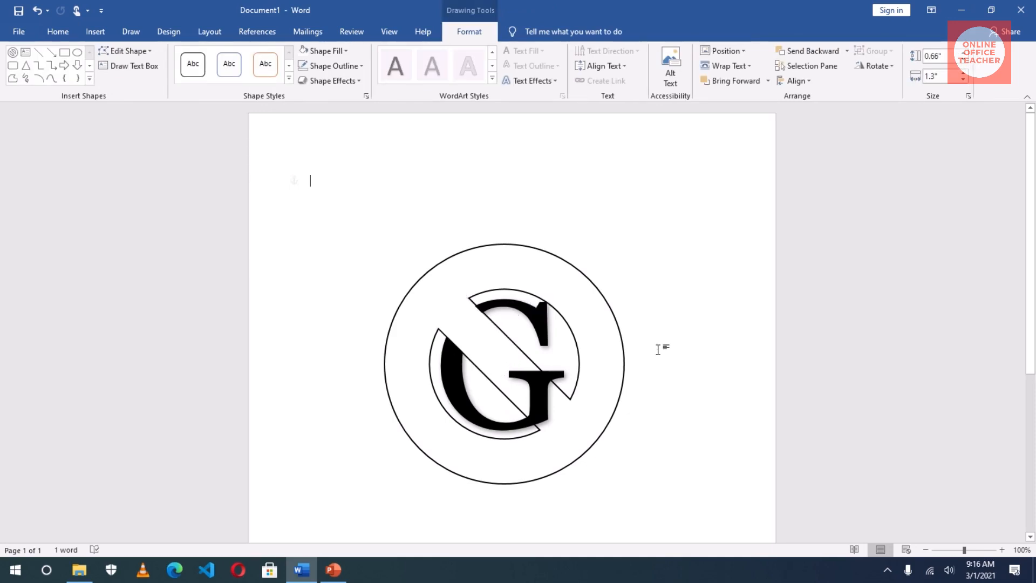
{"action": "left_click", "coordinate": [481, 332]}
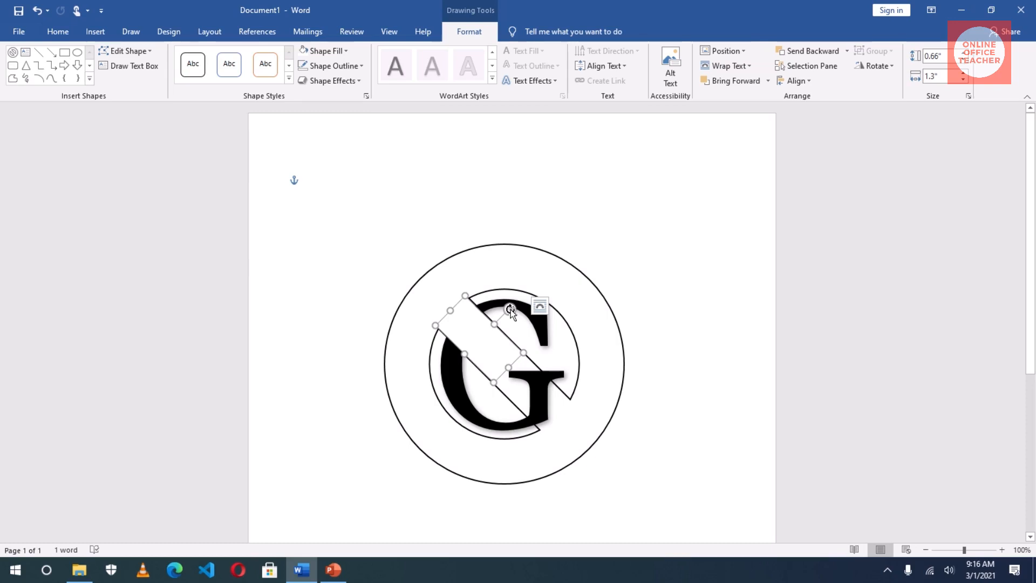
{"action": "left_click_drag", "start_coordinate": [510, 309], "coordinate": [510, 309]}
{"action": "left_click", "coordinate": [671, 345]}
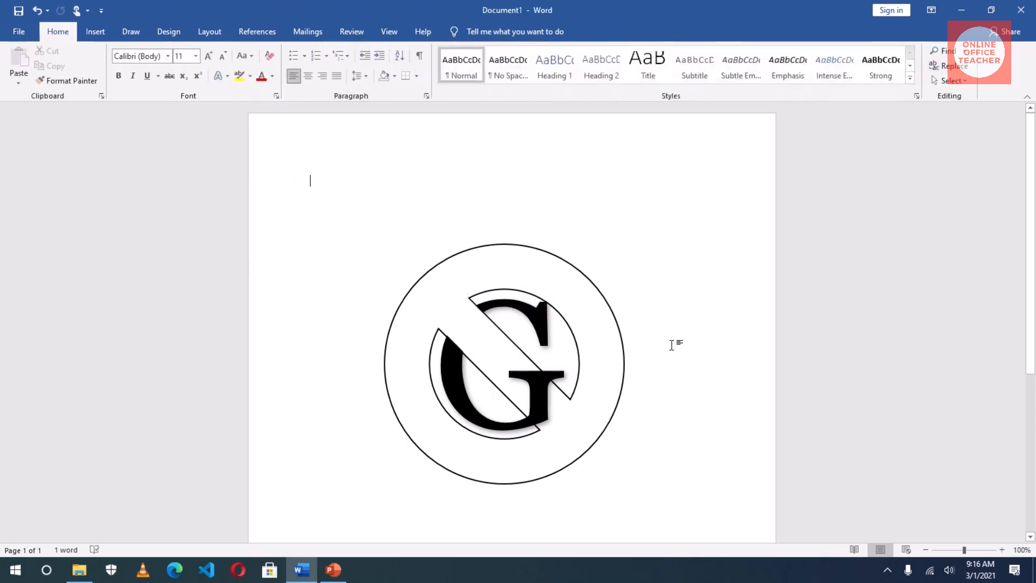
Adjust the white rectangle's lower long edge at 160% zoom so both diagonal band lines show evenly, and deselect it.
{"action": "left_click", "coordinate": [510, 347]}
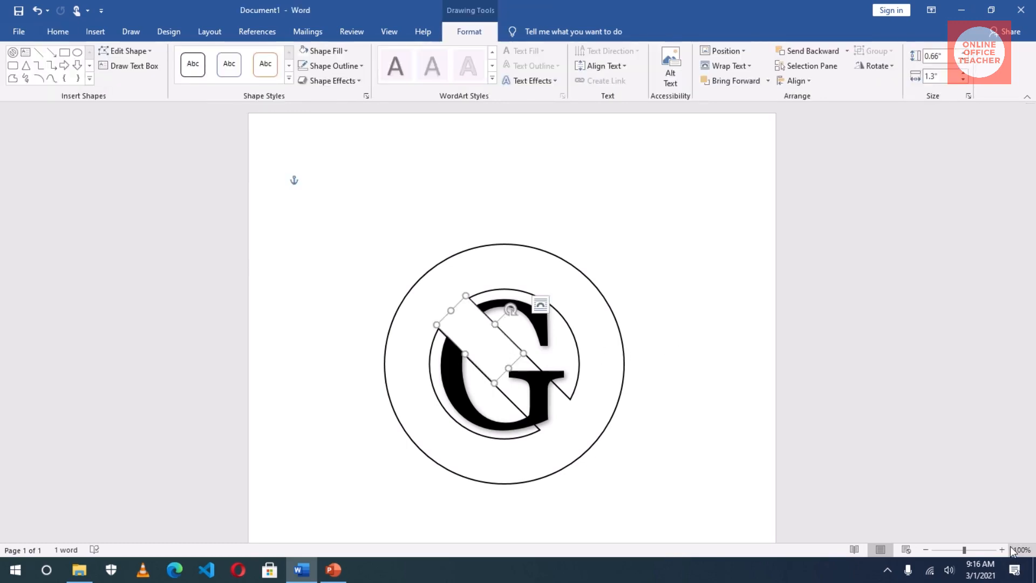
{"action": "left_click", "coordinate": [1003, 547]}
{"action": "left_click", "coordinate": [1002, 547]}
{"action": "left_click", "coordinate": [1002, 547]}
{"action": "left_click", "coordinate": [1003, 547]}
{"action": "left_click", "coordinate": [1002, 547]}
{"action": "left_click", "coordinate": [1002, 547]}
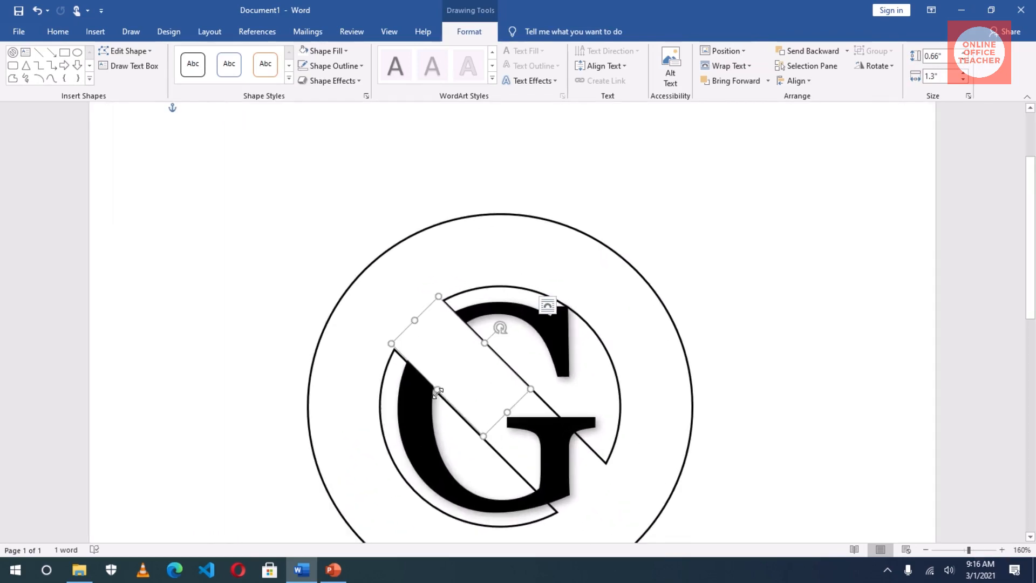
{"action": "left_click_drag", "start_coordinate": [437, 389], "coordinate": [435, 389]}
{"action": "left_click", "coordinate": [739, 348]}
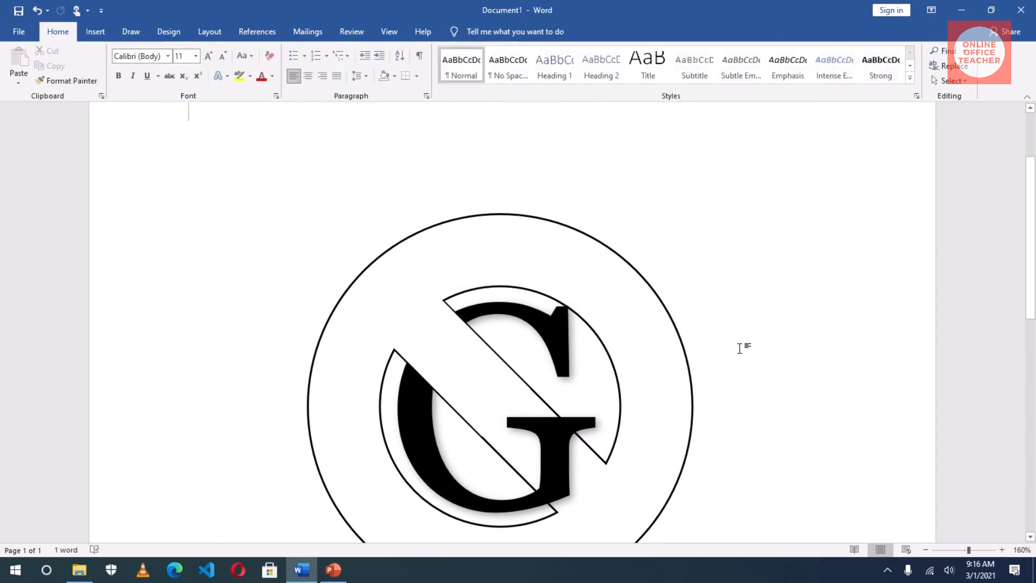
Examine the masked G and the whole circle on the page, returning to 120% zoom.
{"action": "scroll", "coordinate": [760, 345], "scroll_direction": "down", "scroll_amount": 3}
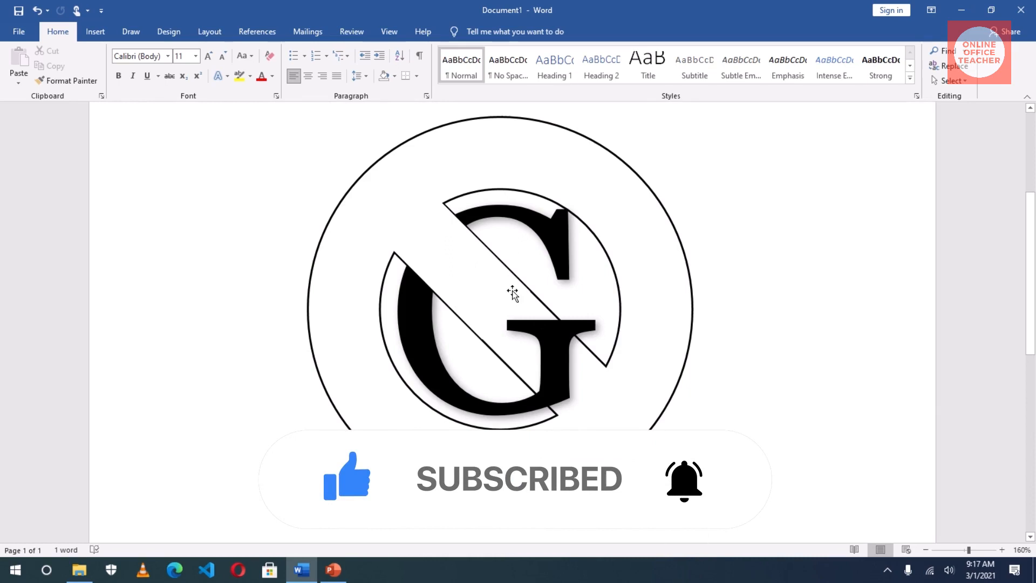
{"action": "scroll", "coordinate": [552, 330], "scroll_direction": "up", "scroll_amount": 7}
{"action": "scroll", "coordinate": [567, 343], "scroll_direction": "down", "scroll_amount": 4}
{"action": "scroll", "coordinate": [566, 343], "scroll_direction": "down", "scroll_amount": 1}
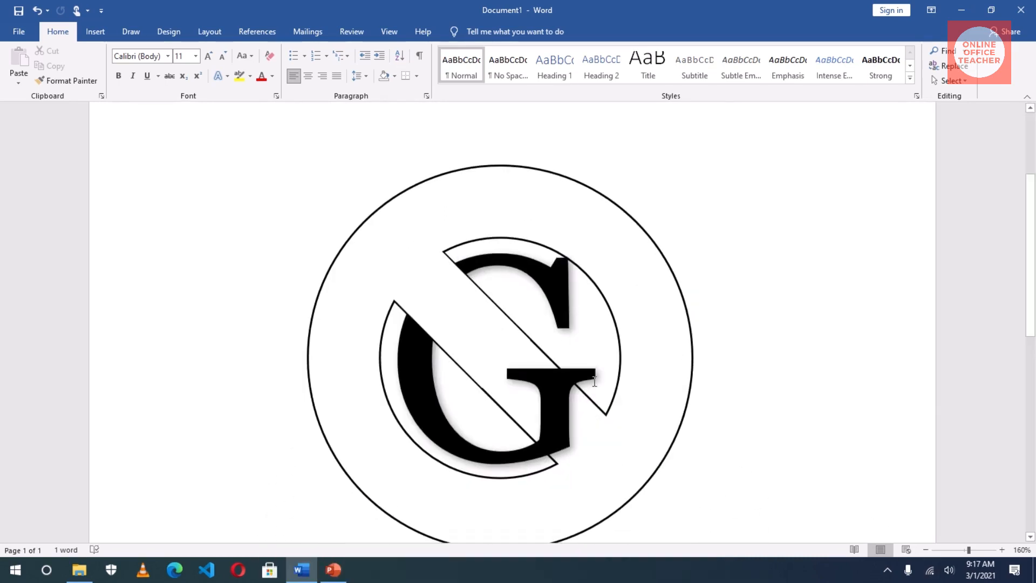
{"action": "left_click", "coordinate": [924, 549]}
{"action": "left_click", "coordinate": [924, 550]}
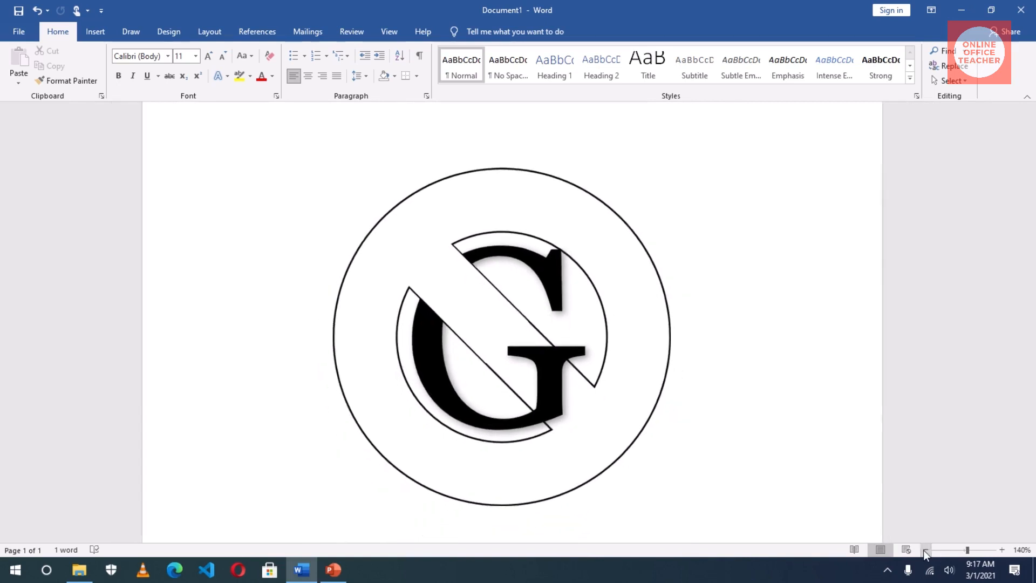
{"action": "left_click", "coordinate": [924, 549]}
{"action": "left_click", "coordinate": [924, 549]}
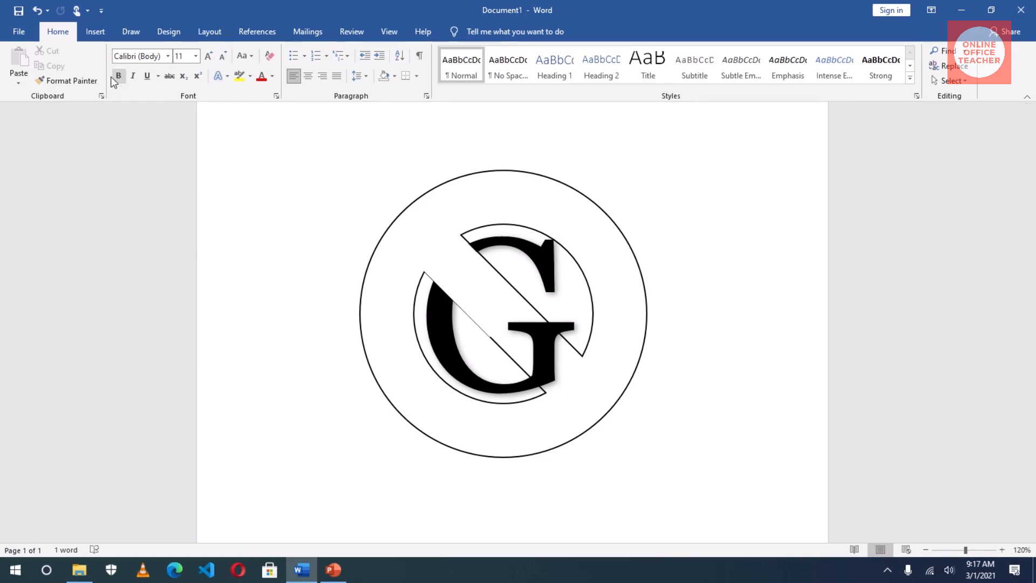
Insert WordArt in the plain black style with the text "General Company Limited", and select it as an object.
{"action": "left_click", "coordinate": [96, 32]}
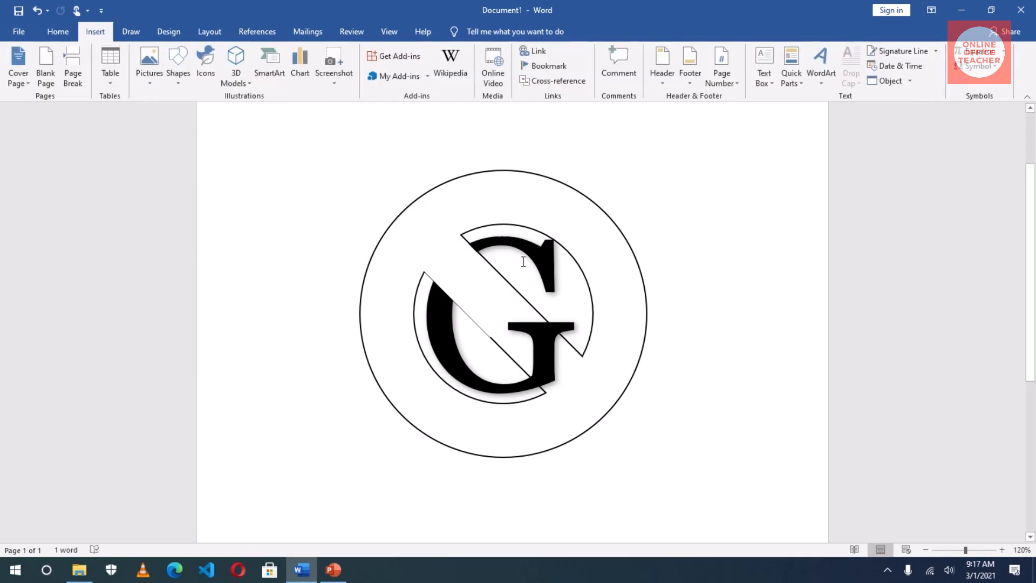
{"action": "left_click", "coordinate": [822, 75]}
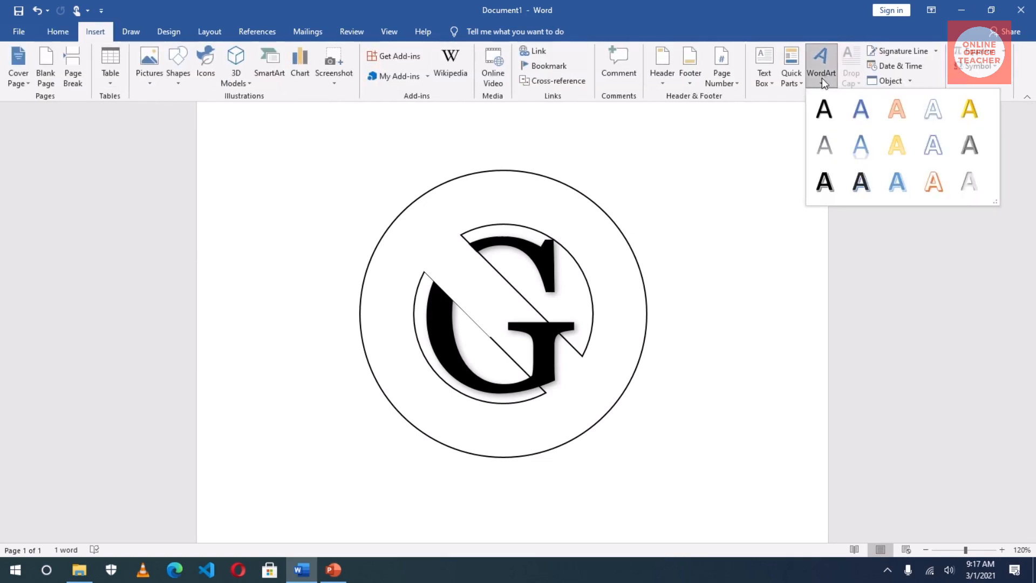
{"action": "left_click", "coordinate": [825, 109]}
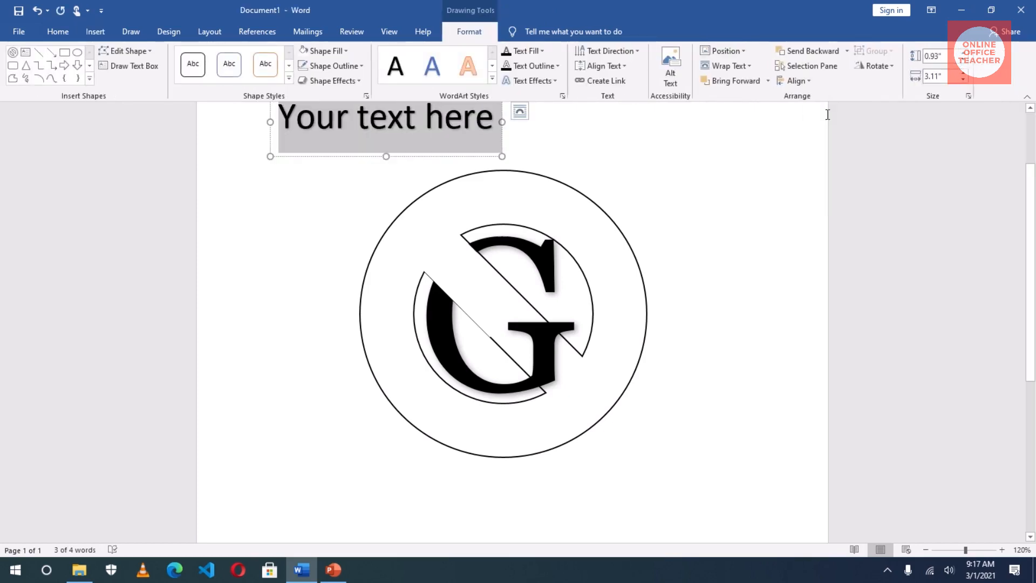
{"action": "type", "text": "gE"}
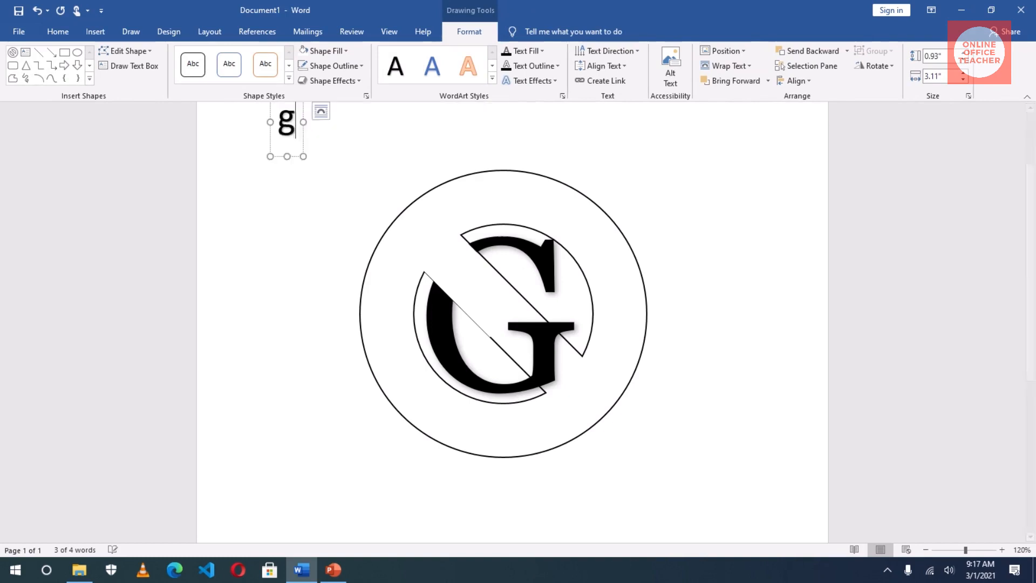
{"action": "key", "text": "BackSpace"}
{"action": "key", "text": "BackSpace"}
{"action": "type", "text": "G"}
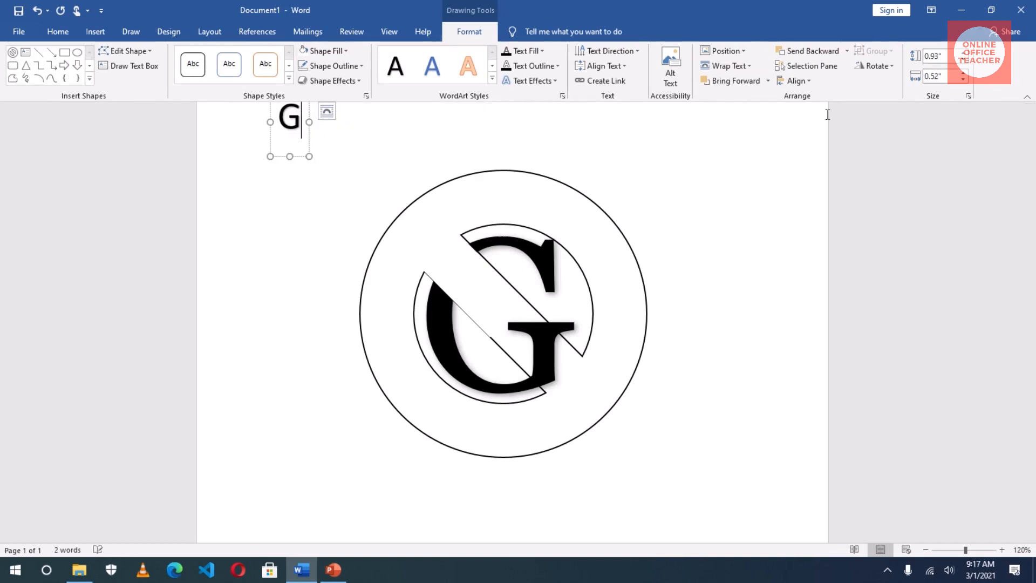
{"action": "type", "text": "eneral"}
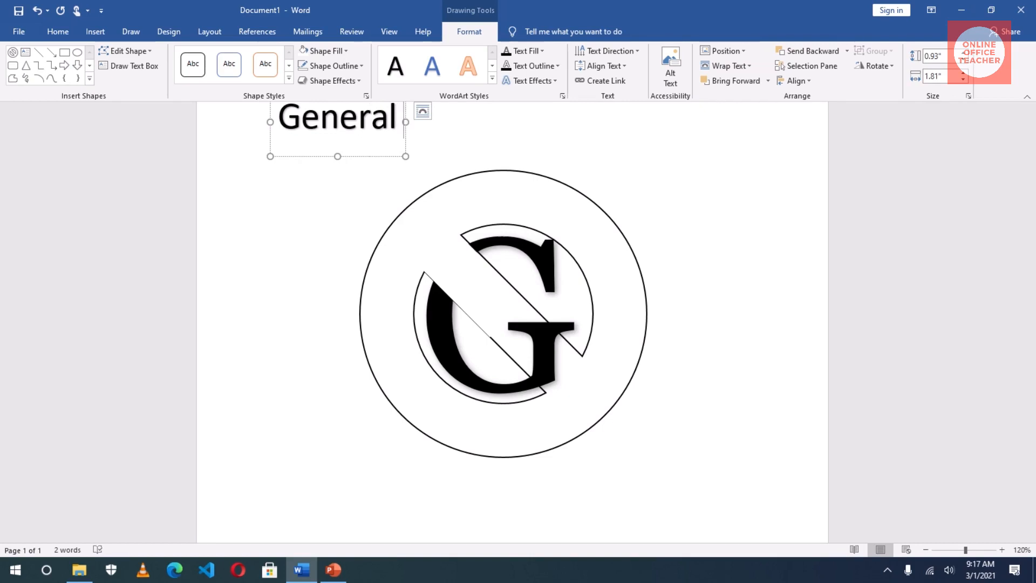
{"action": "type", "text": " Company Li"}
{"action": "key", "text": "BackSpace"}
{"action": "key", "text": "BackSpace"}
{"action": "key", "text": "BackSpace"}
{"action": "type", "text": "Limited"}
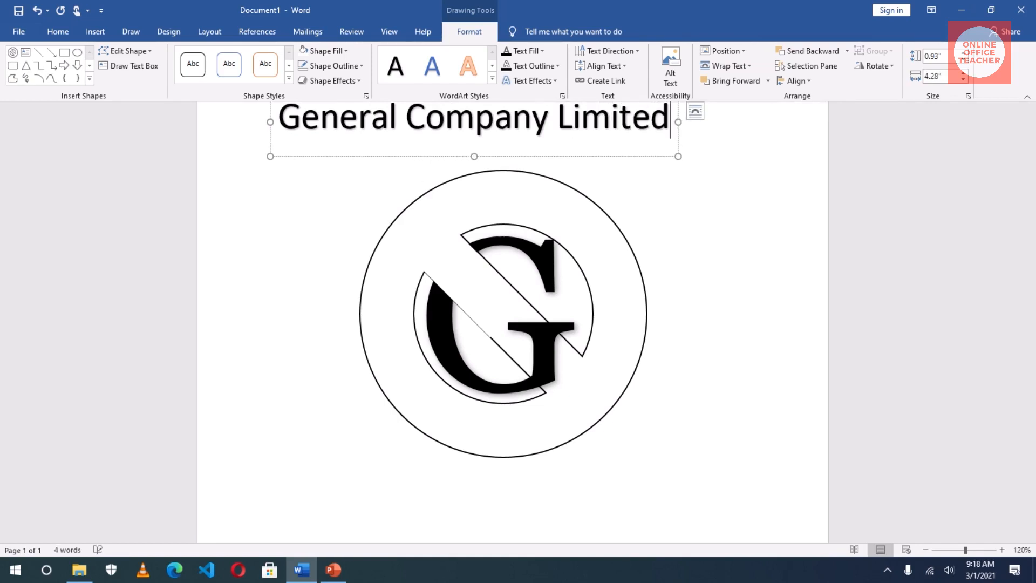
{"action": "key", "text": "Escape"}
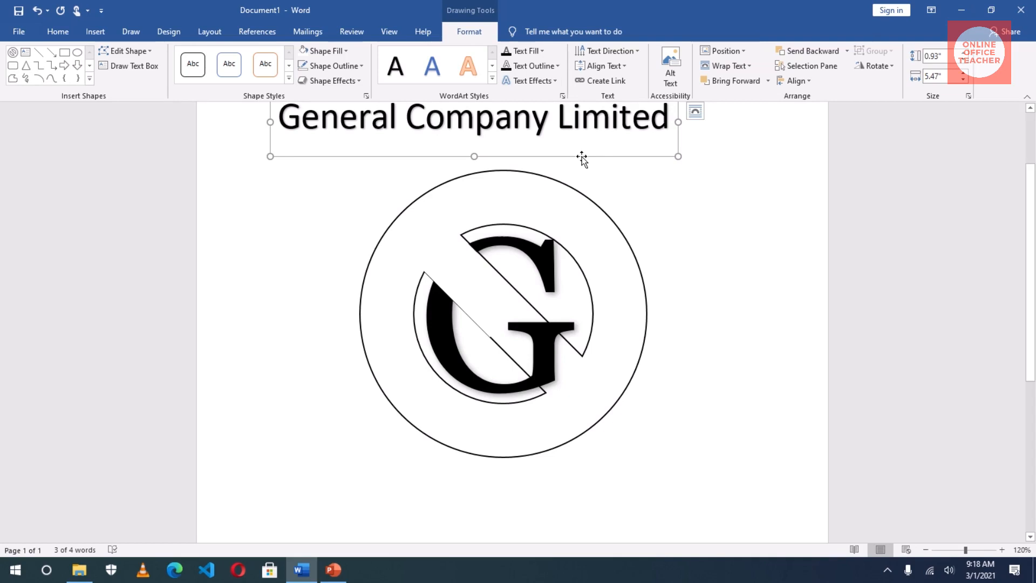
Apply the Follow Path arch transform to the company name and move it down, centred over the top of the circle.
{"action": "left_click", "coordinate": [529, 81]}
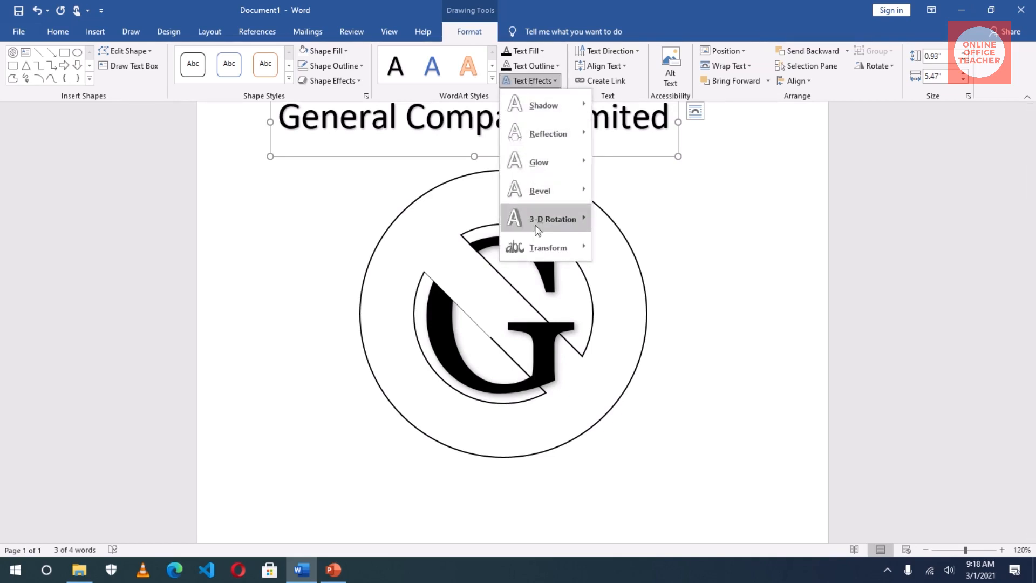
{"action": "mouse_move", "coordinate": [535, 244]}
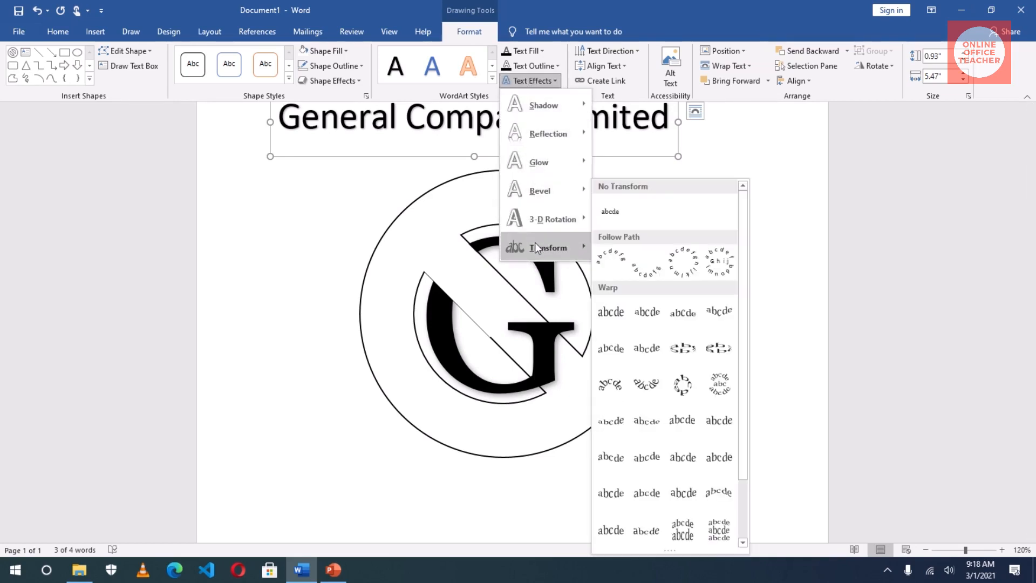
{"action": "left_click", "coordinate": [609, 253]}
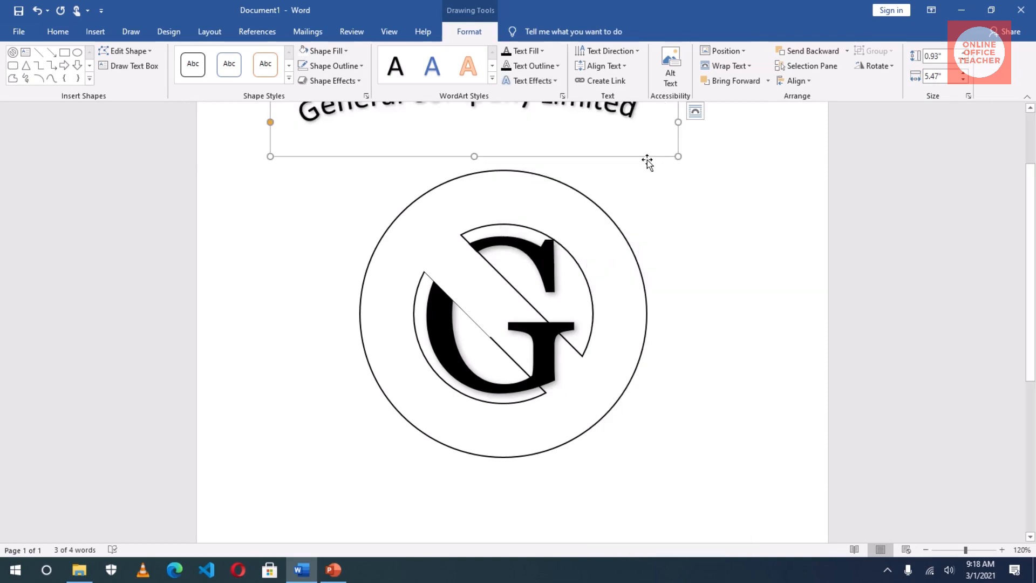
{"action": "left_click_drag", "start_coordinate": [647, 160], "coordinate": [672, 189]}
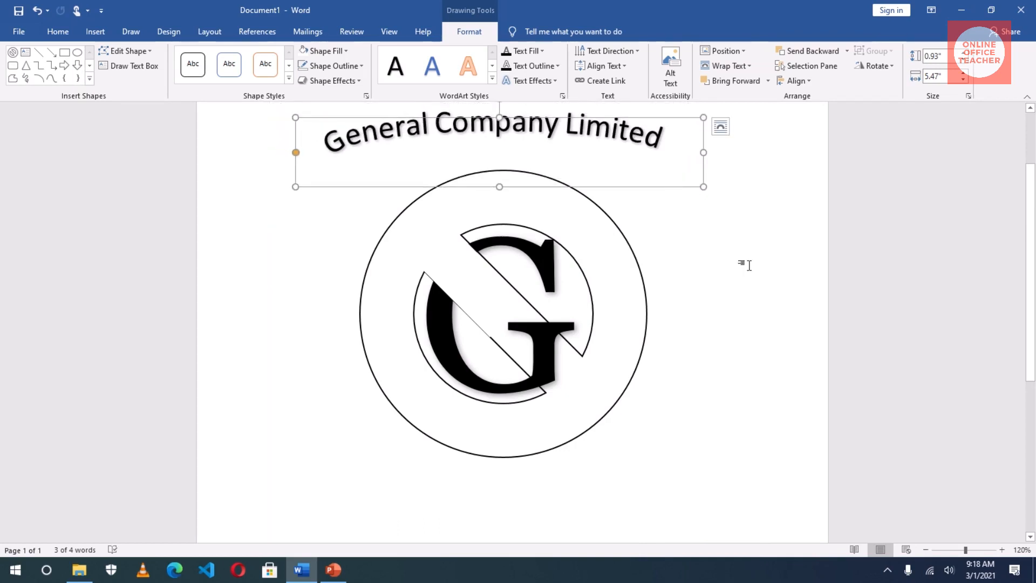
{"action": "key", "text": "ctrl+z"}
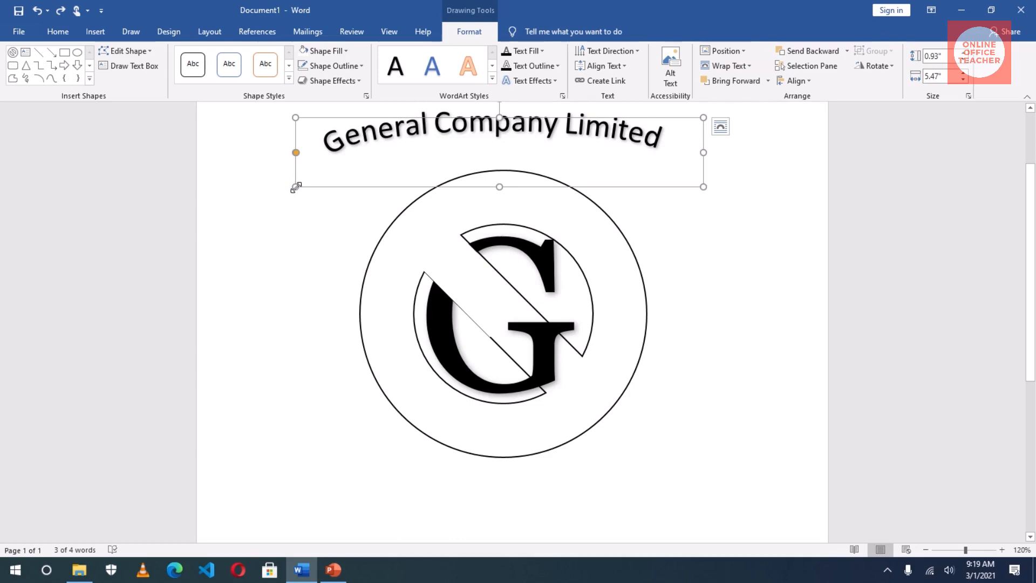
Stretch the company name's frame down past the bottom of the circle to deepen the arch, and centre-align its text.
{"action": "left_click_drag", "start_coordinate": [295, 187], "coordinate": [307, 361]}
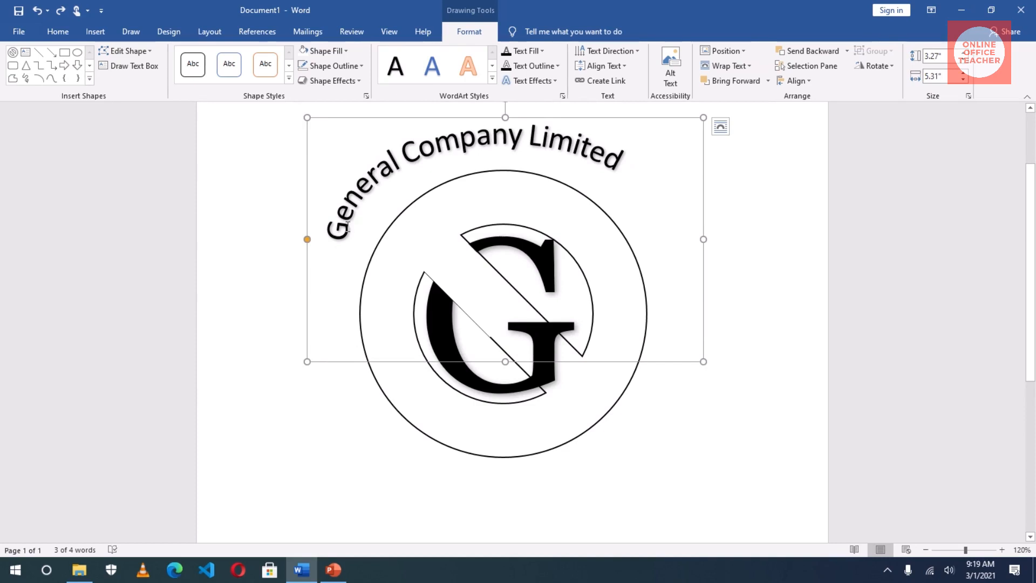
{"action": "left_click", "coordinate": [59, 34]}
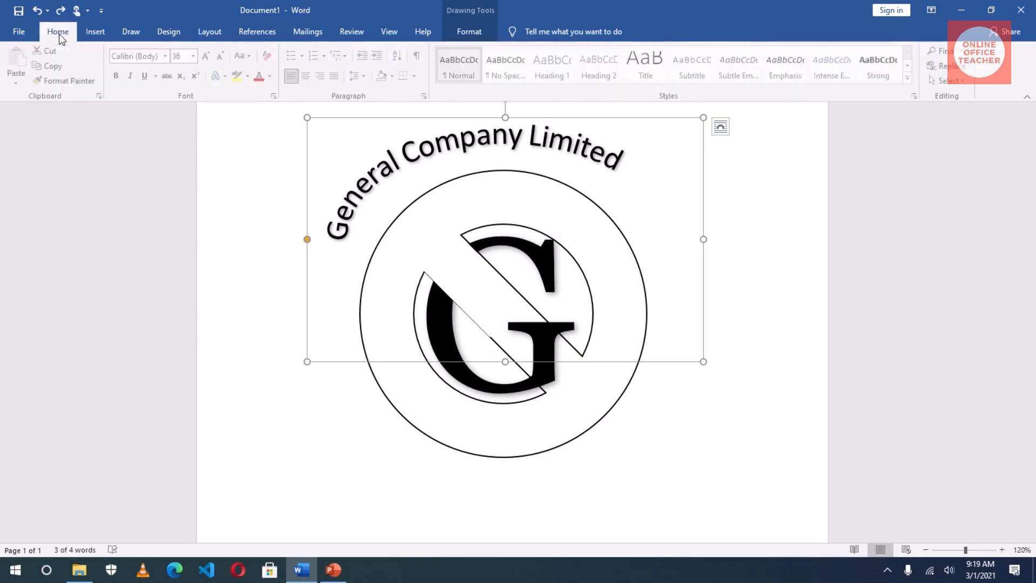
{"action": "left_click", "coordinate": [308, 76]}
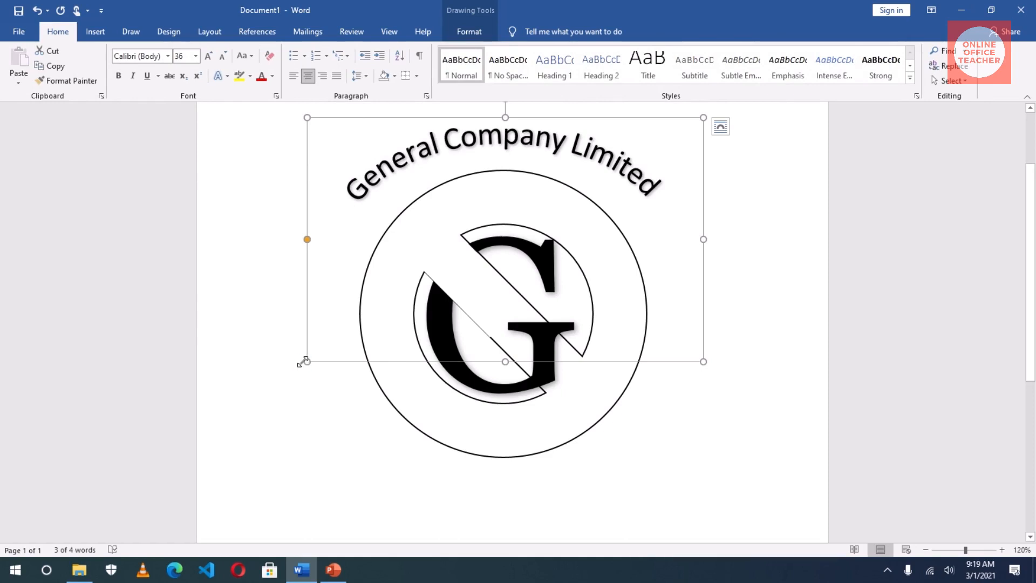
{"action": "left_click_drag", "start_coordinate": [305, 361], "coordinate": [311, 476]}
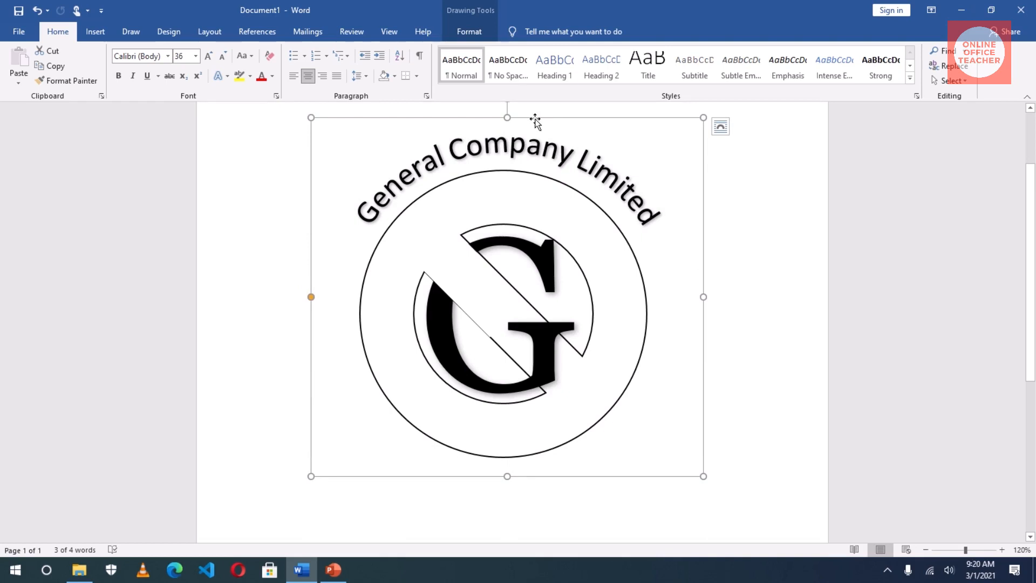
Fit the arched company name into the ring between the two circles by moving it down, narrowing its frame and adjusting its arch.
{"action": "left_click_drag", "start_coordinate": [535, 121], "coordinate": [535, 180]}
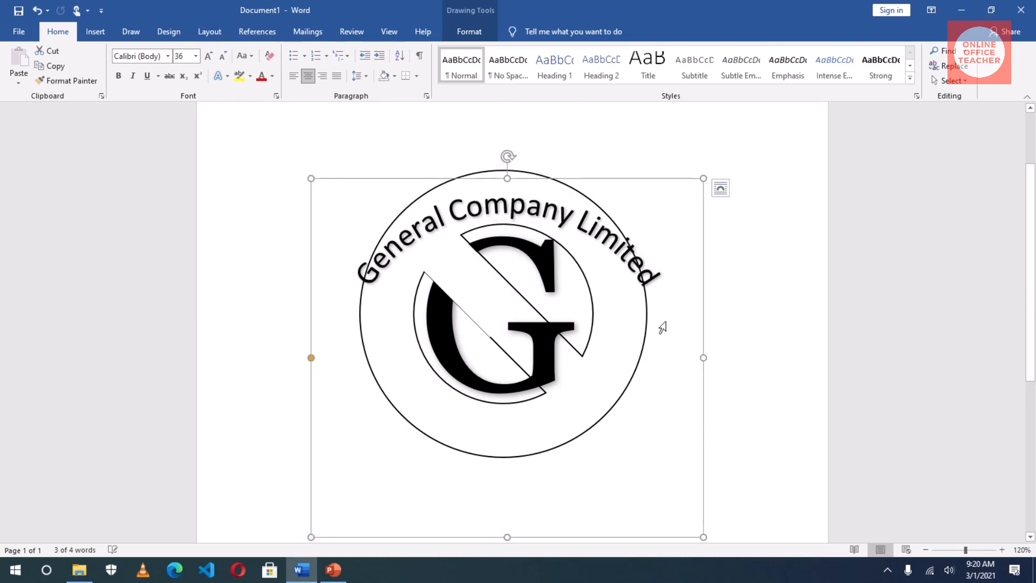
{"action": "left_click_drag", "start_coordinate": [703, 358], "coordinate": [667, 356]}
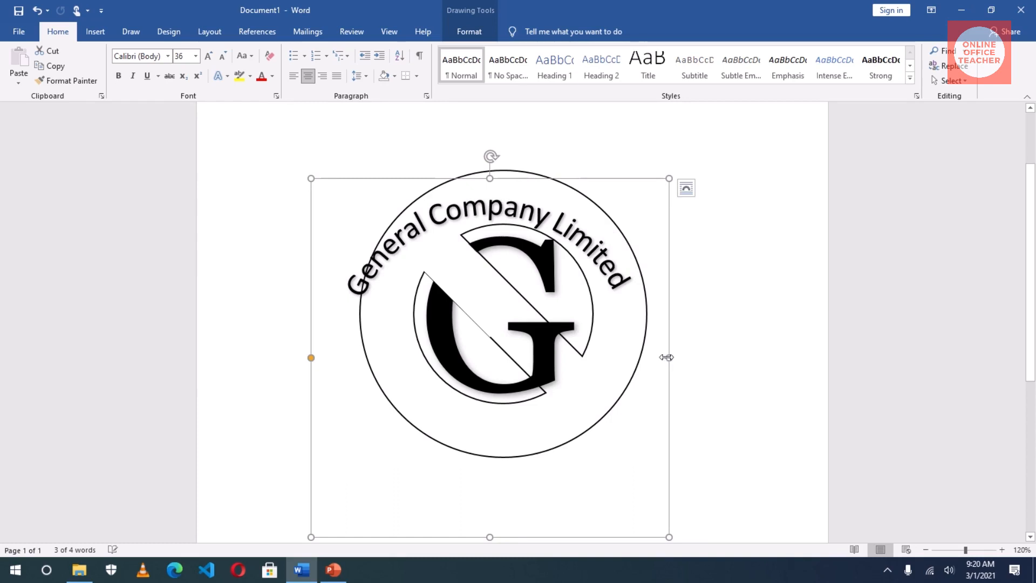
{"action": "scroll", "coordinate": [304, 356], "scroll_direction": "up", "scroll_amount": 1}
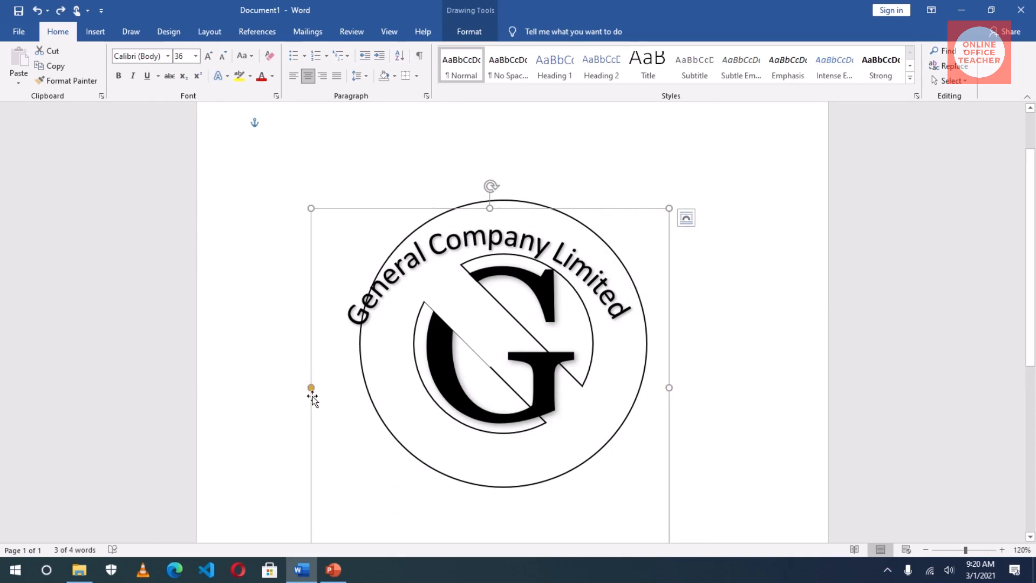
{"action": "left_click_drag", "start_coordinate": [311, 388], "coordinate": [312, 387]}
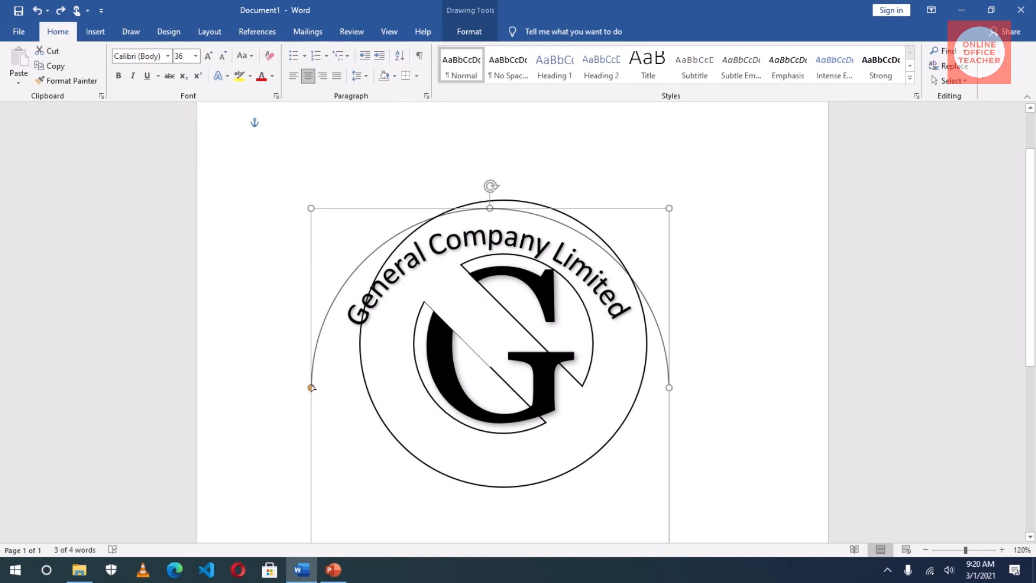
{"action": "left_click_drag", "start_coordinate": [311, 386], "coordinate": [312, 380]}
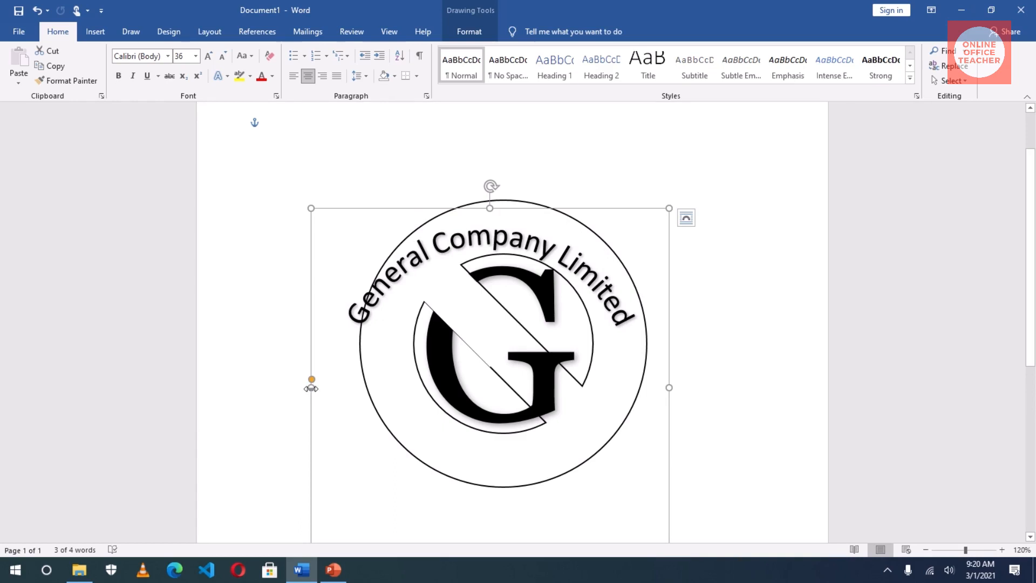
{"action": "left_click_drag", "start_coordinate": [311, 388], "coordinate": [335, 389]}
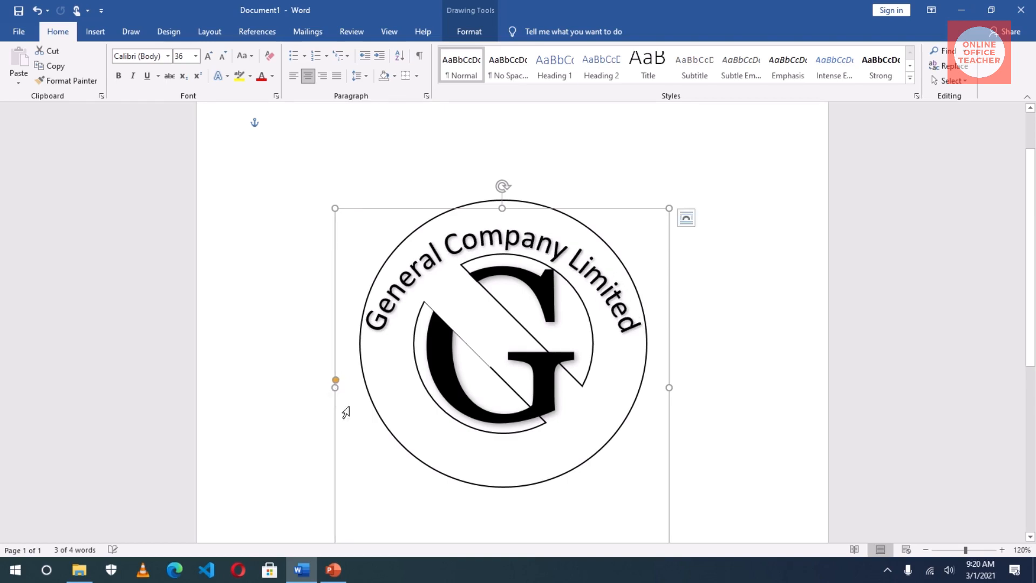
{"action": "scroll", "coordinate": [428, 398], "scroll_direction": "down", "scroll_amount": 2}
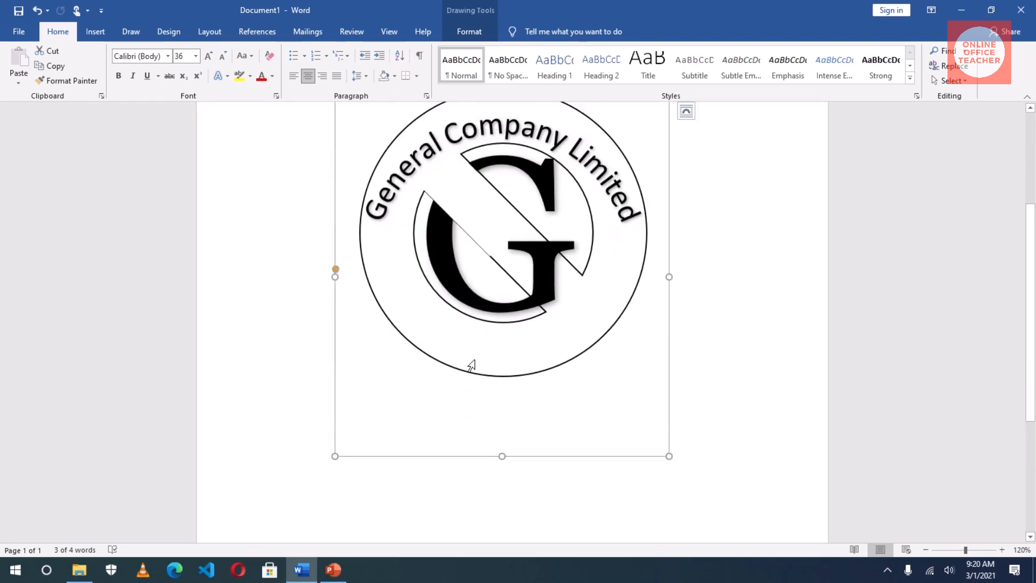